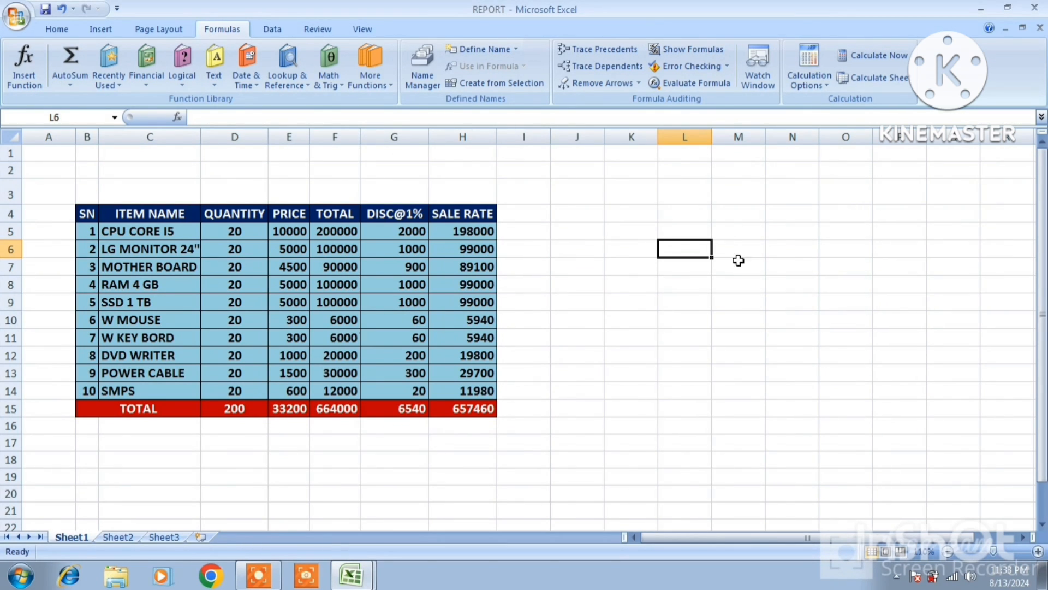
Step: Test automatic calculation by changing the W MOUSE quantity to 100, check its sale rate formula, and undo the change
click(828, 90)
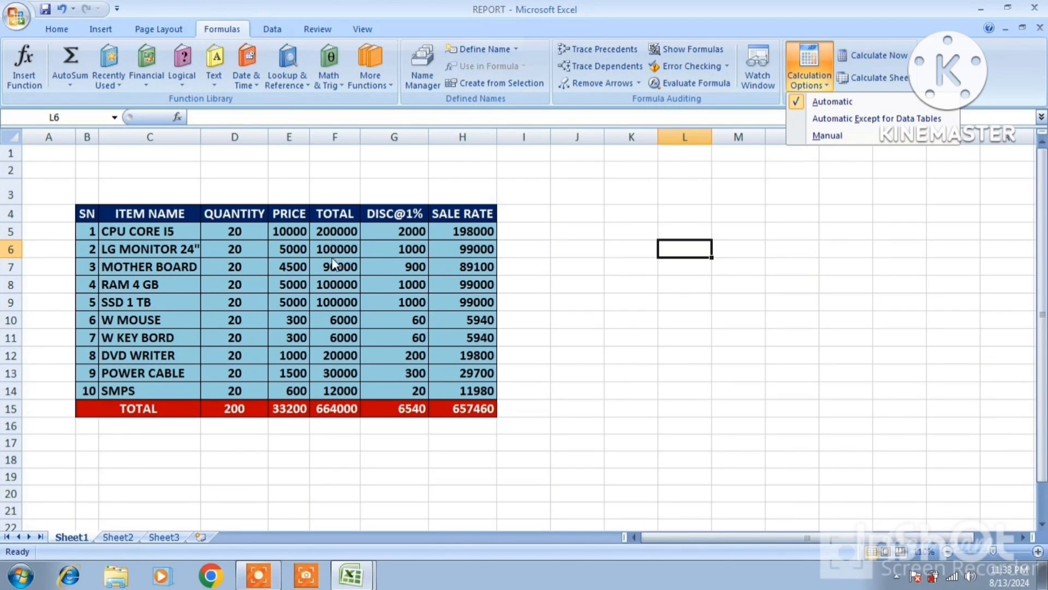
click(265, 263)
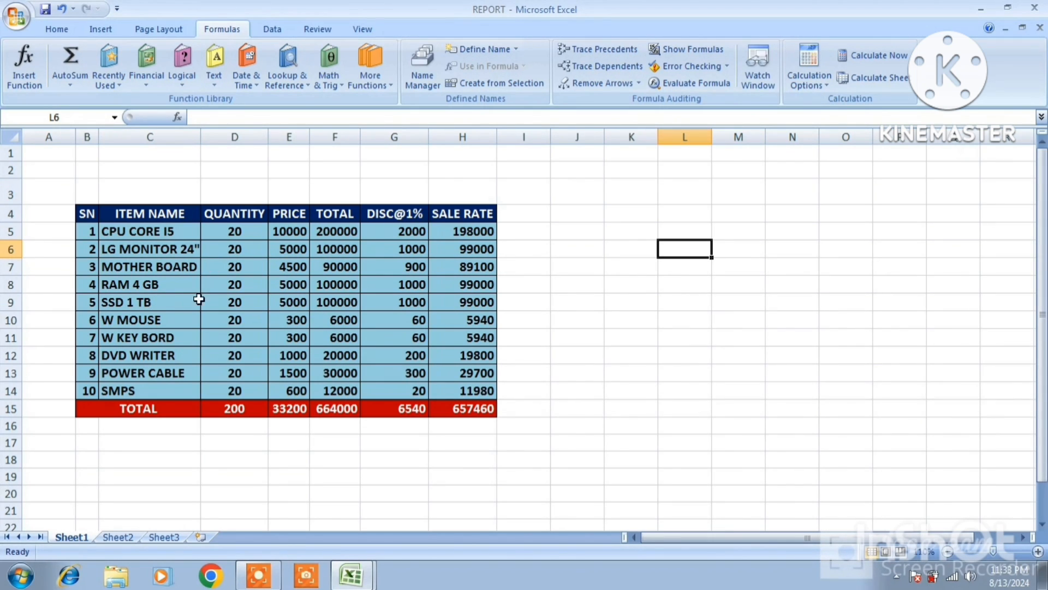
click(242, 321)
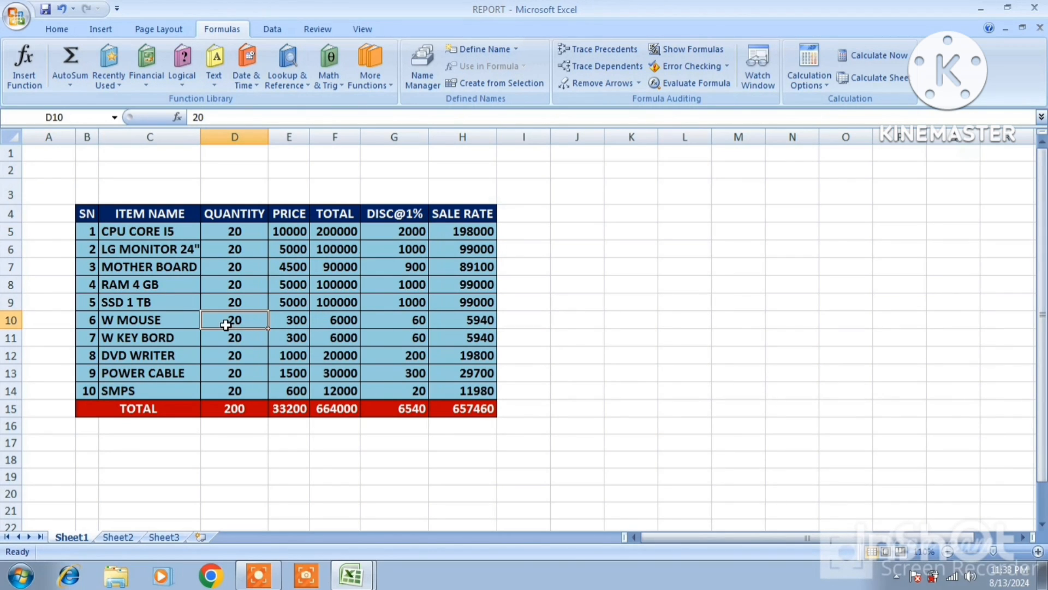
text(100)
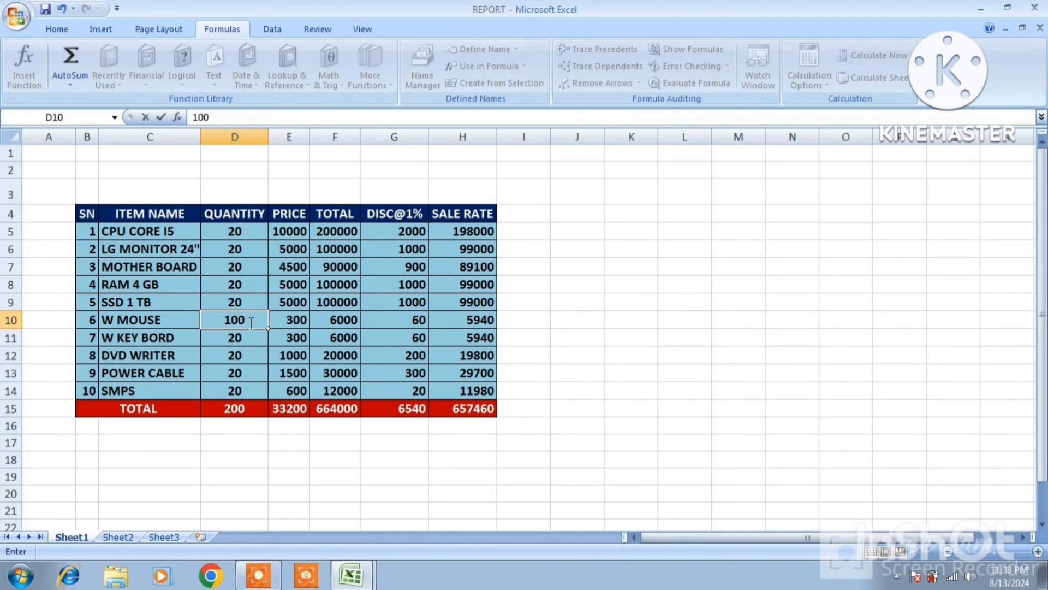
key(Return)
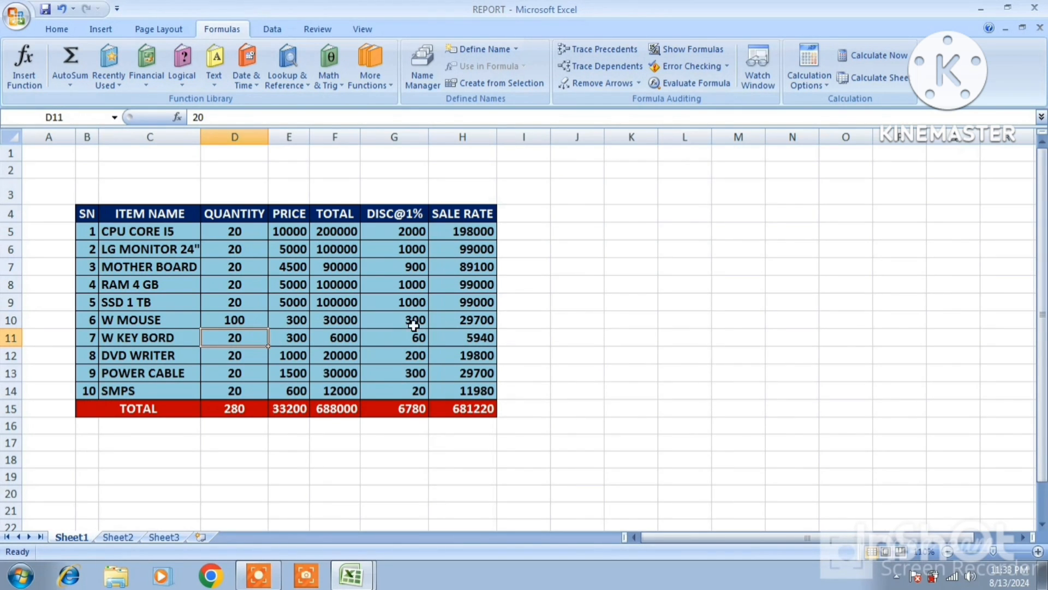
click(486, 324)
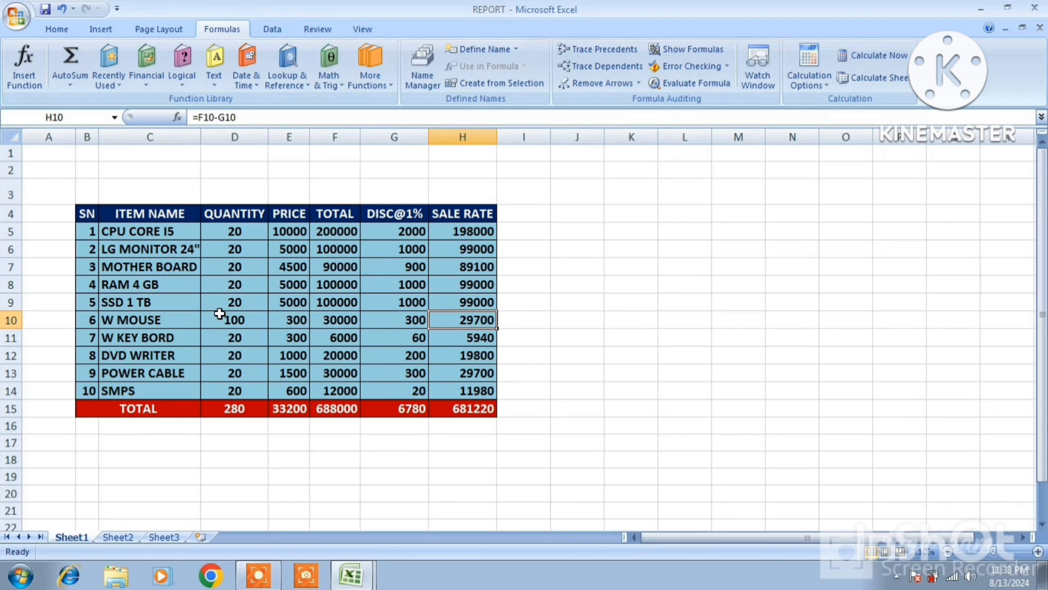
key(ctrl+z)
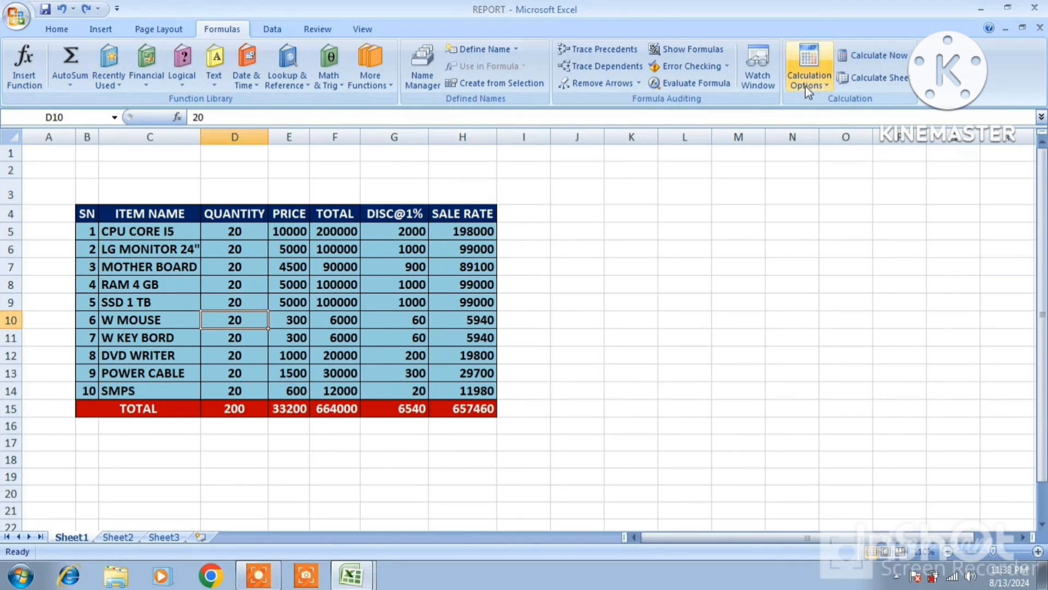
Step: Switch the workbook's calculation mode to Manual and set the W MOUSE quantity to 1000
click(824, 88)
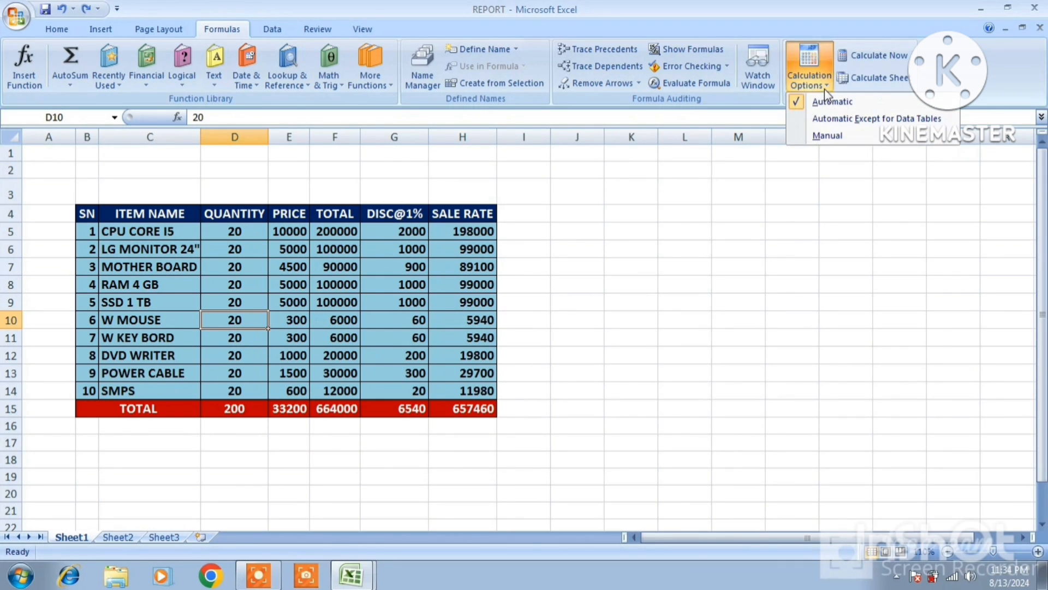
click(831, 136)
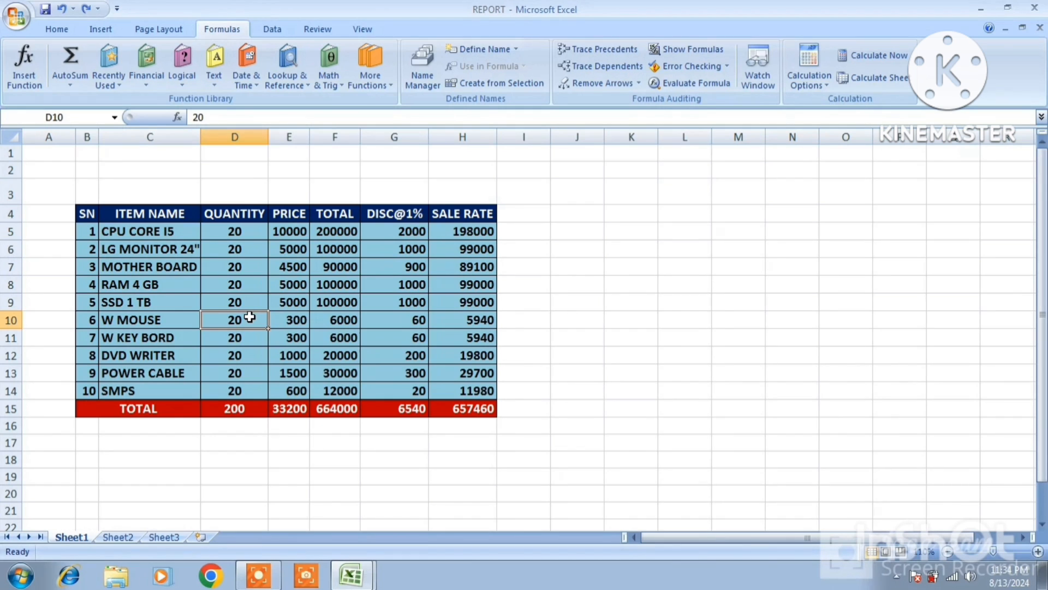
text(1000)
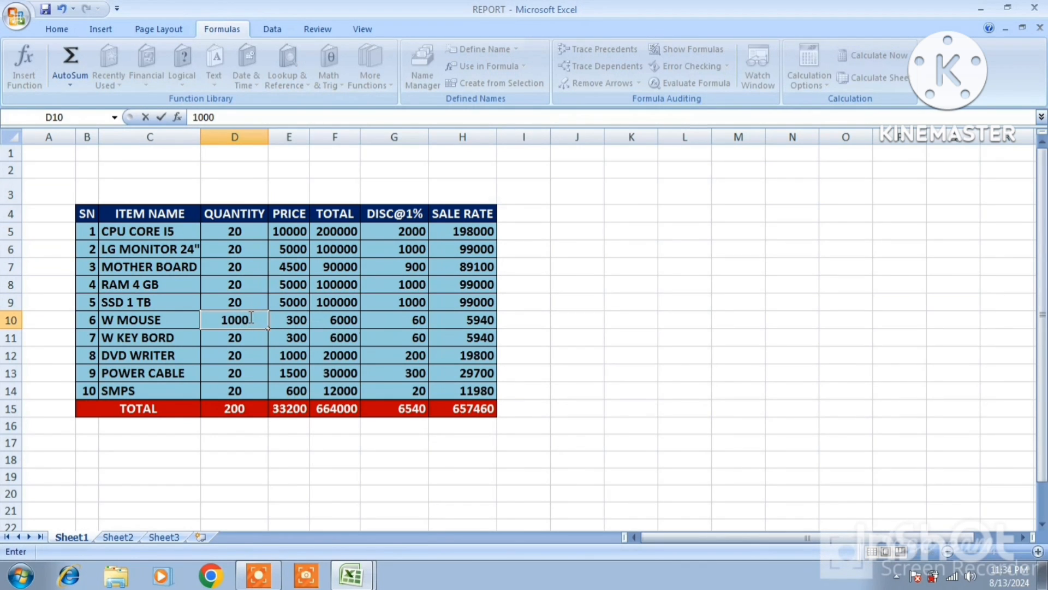
key(Return)
click(252, 320)
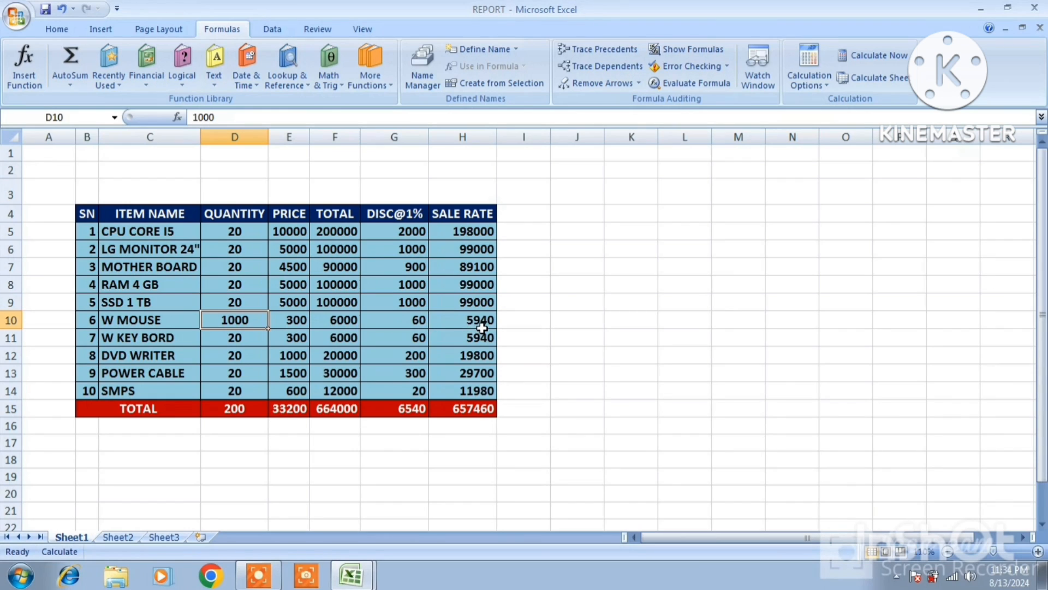
Step: Return the calculation mode to Automatic so the W MOUSE row and totals recalculate
click(826, 81)
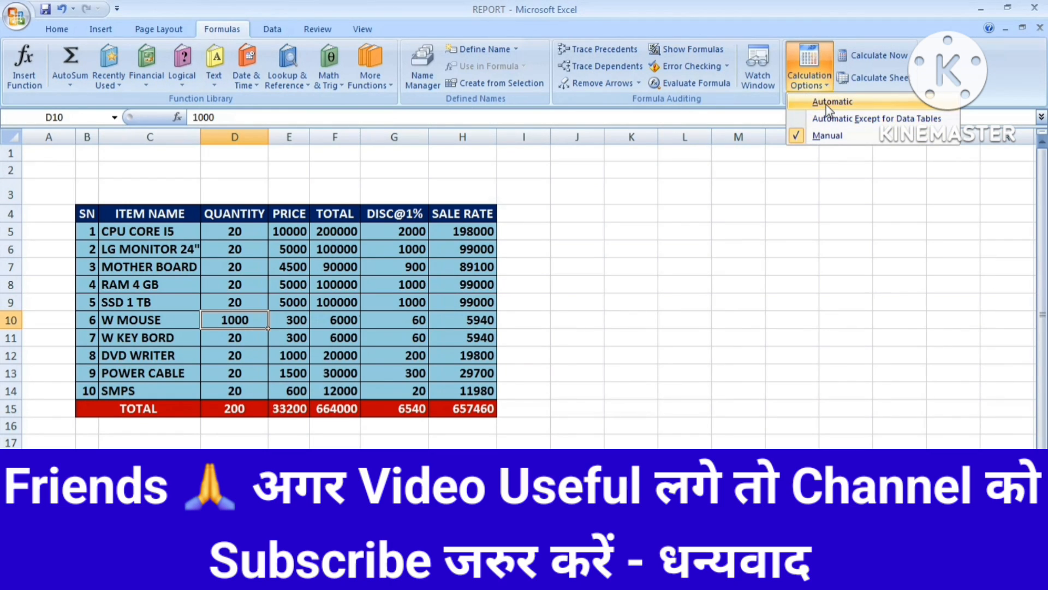
click(826, 103)
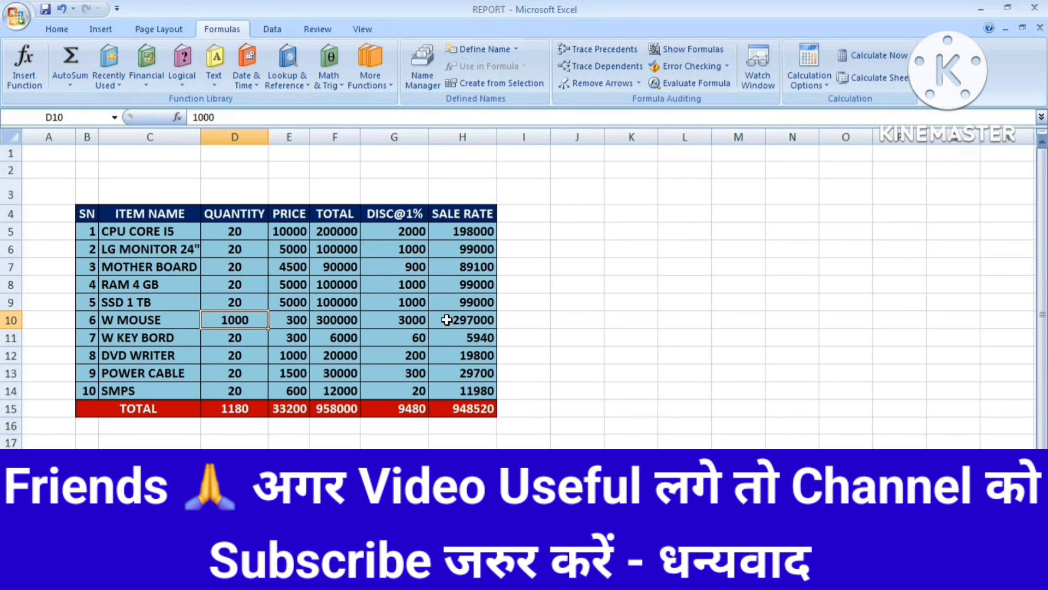
Step: Try the Automatic Except for Data Tables calculation mode and restore Automatic
click(822, 89)
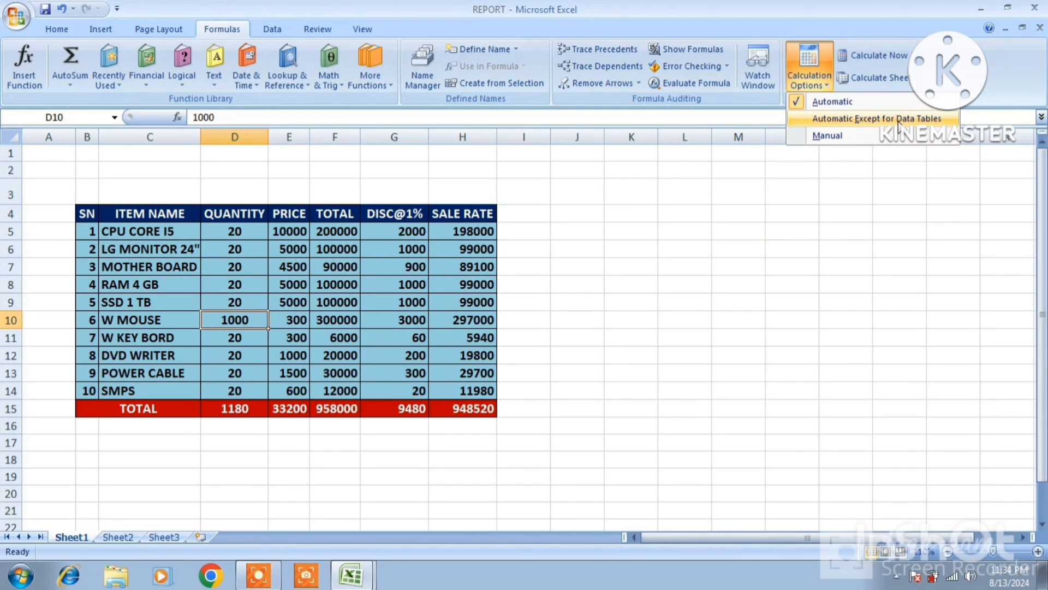
click(845, 118)
click(688, 249)
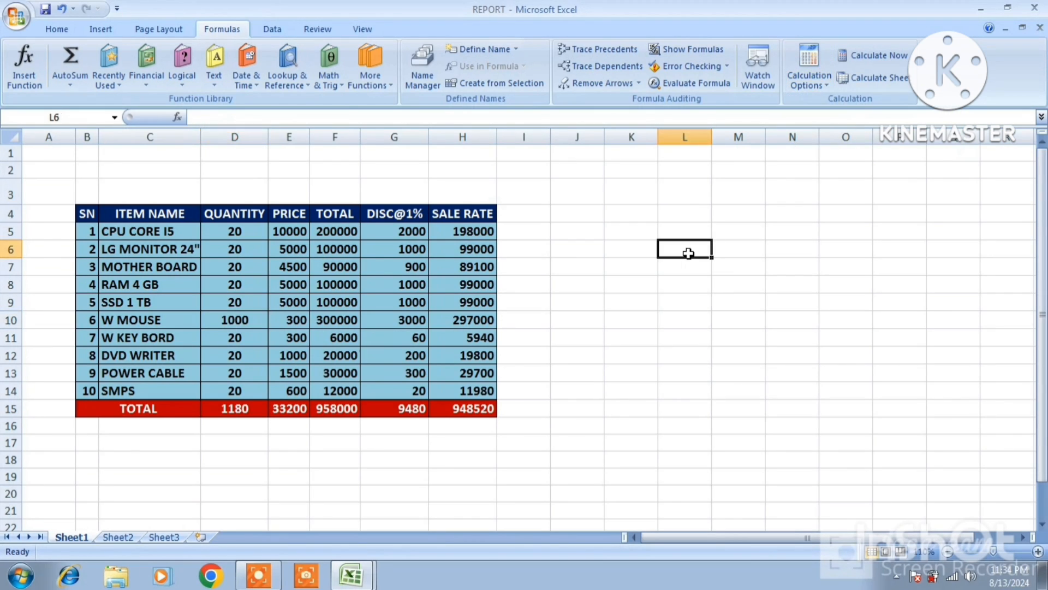
click(676, 221)
click(814, 76)
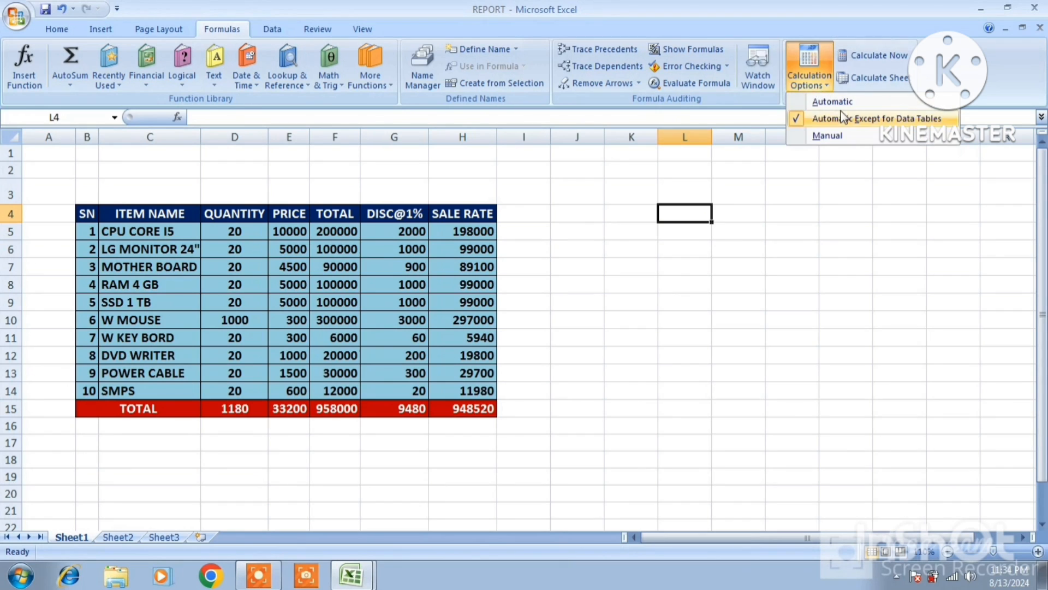
click(828, 98)
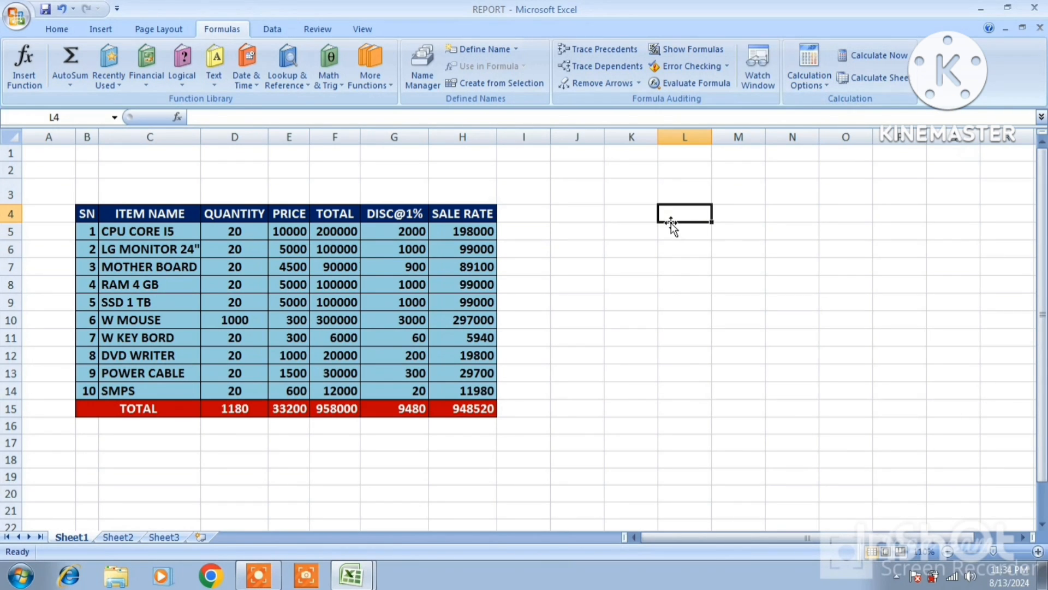
Step: Enter the value 1 in both K4 and K5 beside the item table
click(608, 214)
text(1)
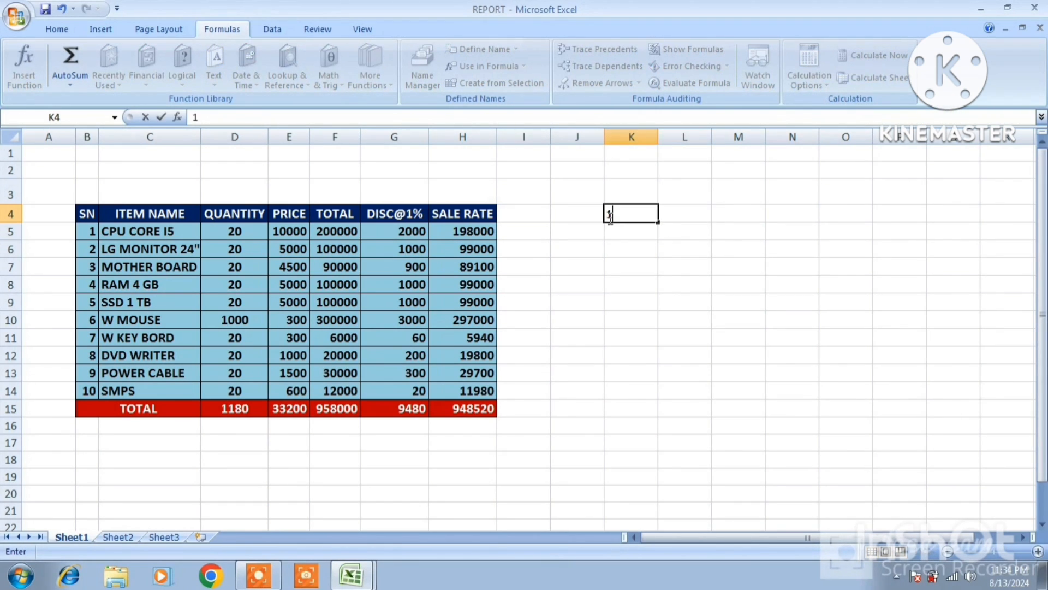
key(Return)
text(1)
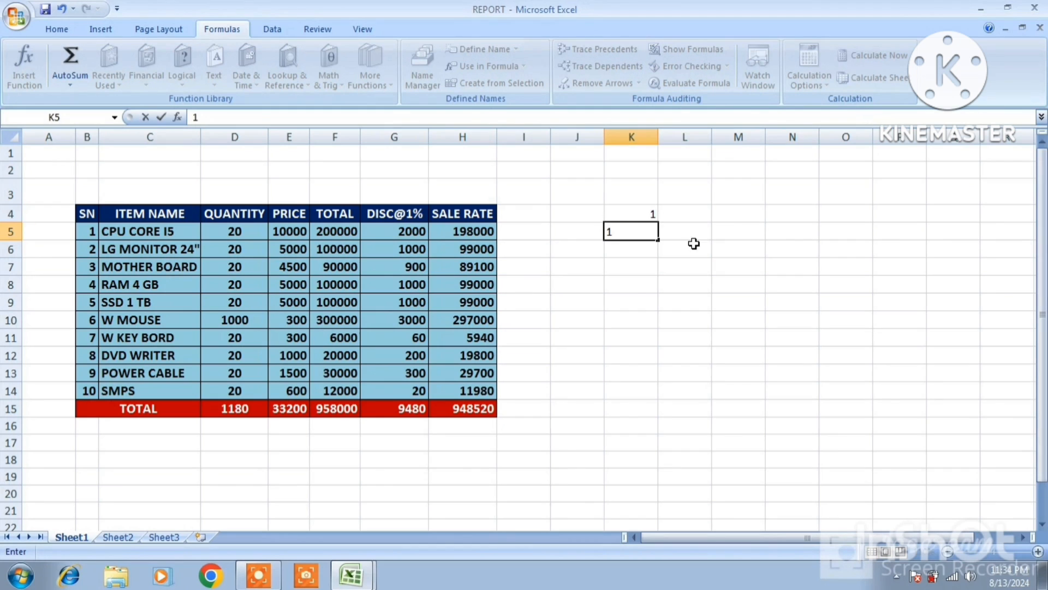
Step: Enter the formula =K4*K5 in cell K7
click(623, 268)
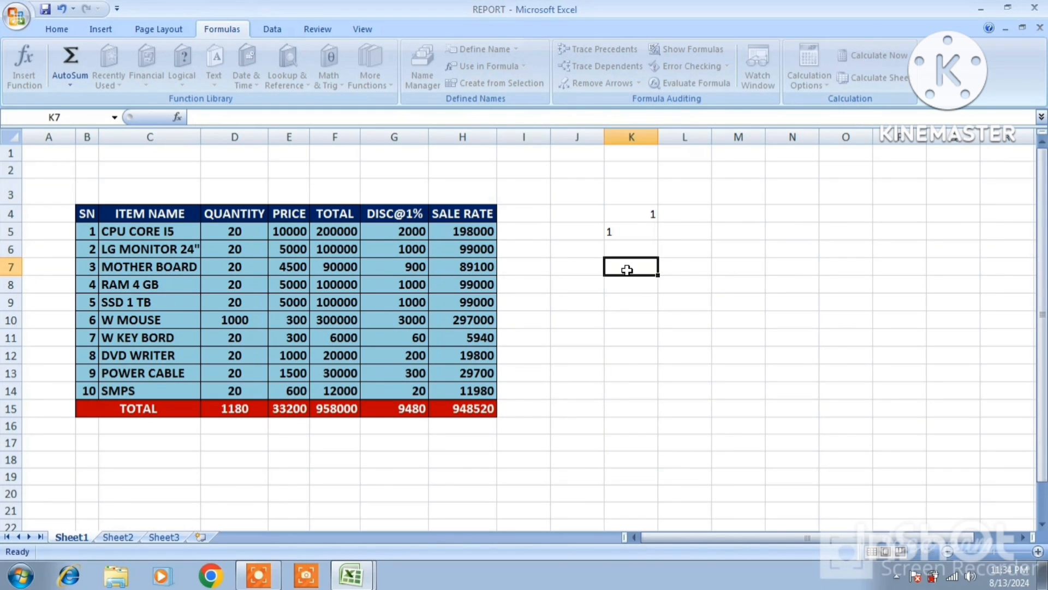
text(=)
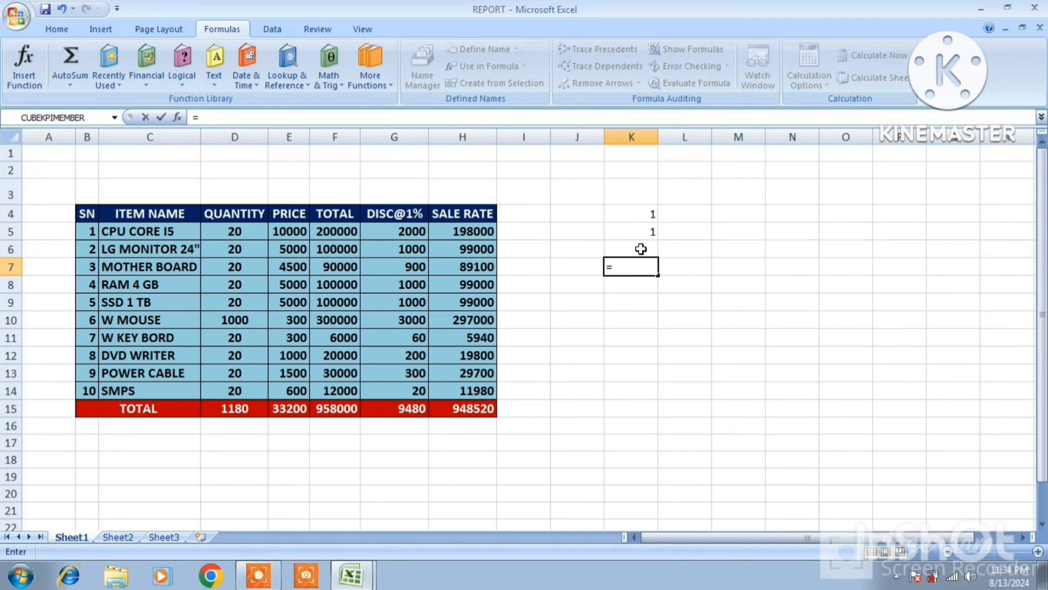
click(655, 215)
text(*)
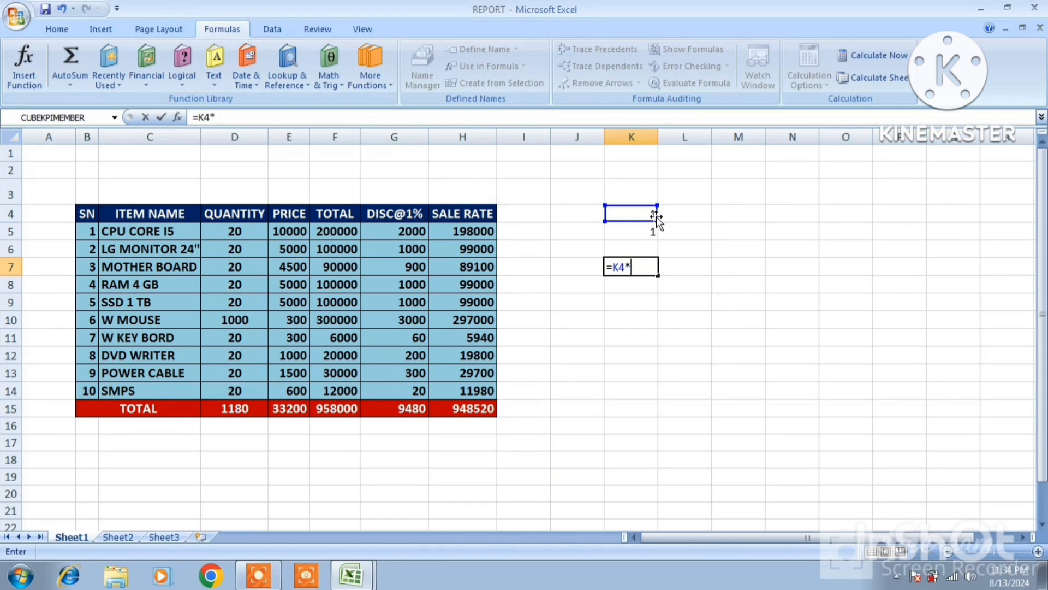
click(646, 229)
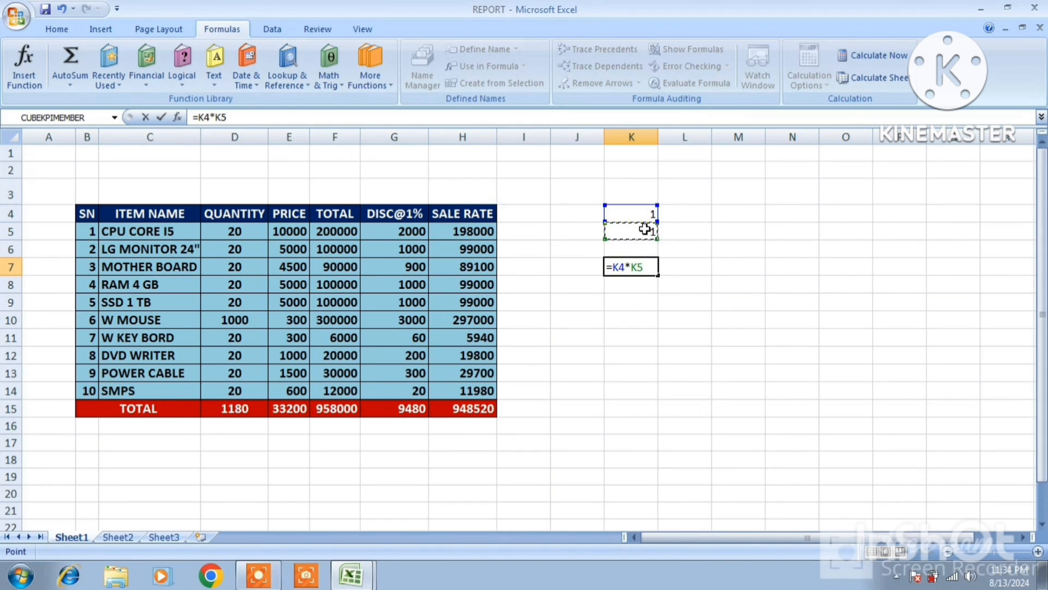
key(Return)
Step: Fill cells K8 to K16 with the number series 2 to 10
text(2)
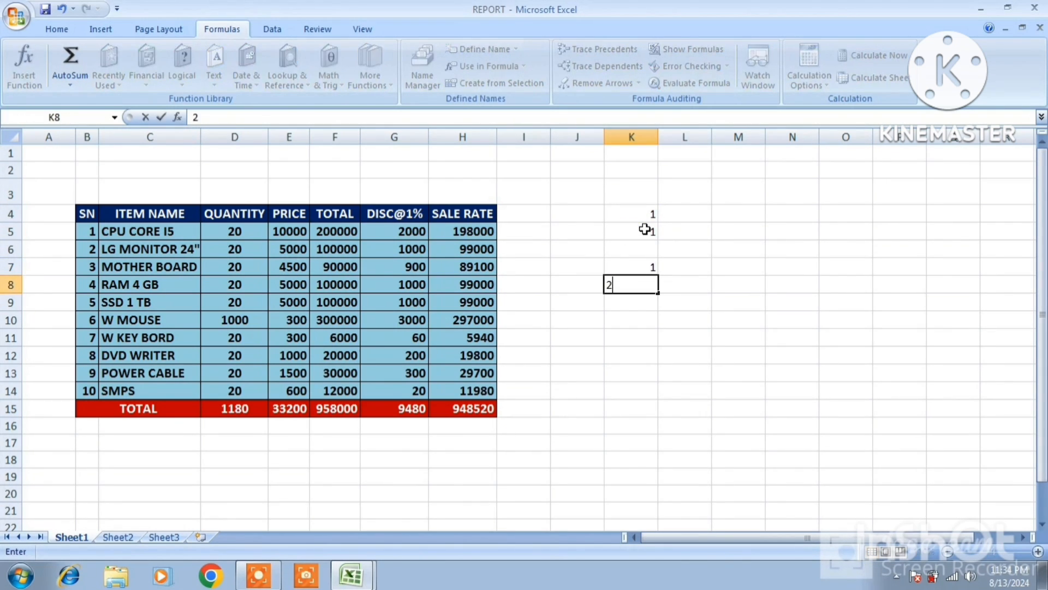
key(Return)
text(3)
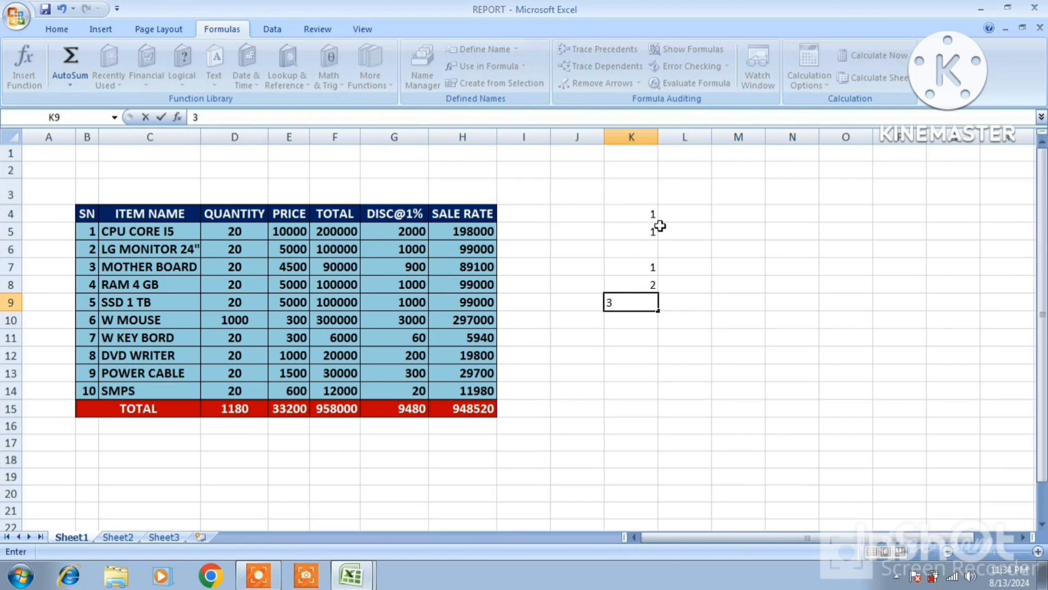
drag(638, 283, 660, 427)
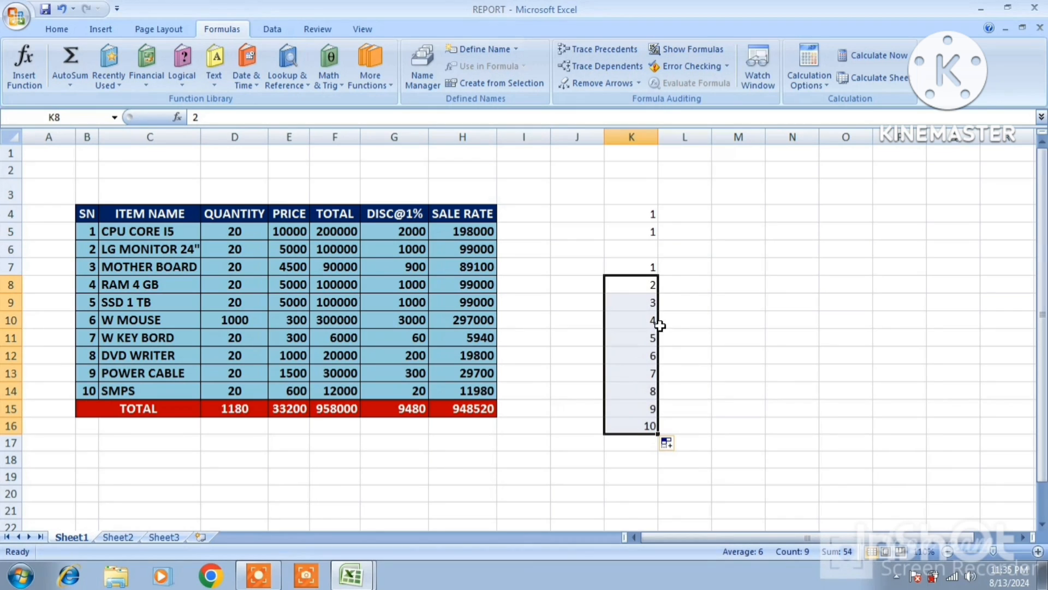
Step: Enter the numbers 6 to 12 across row 7, from L7 to R7
click(702, 268)
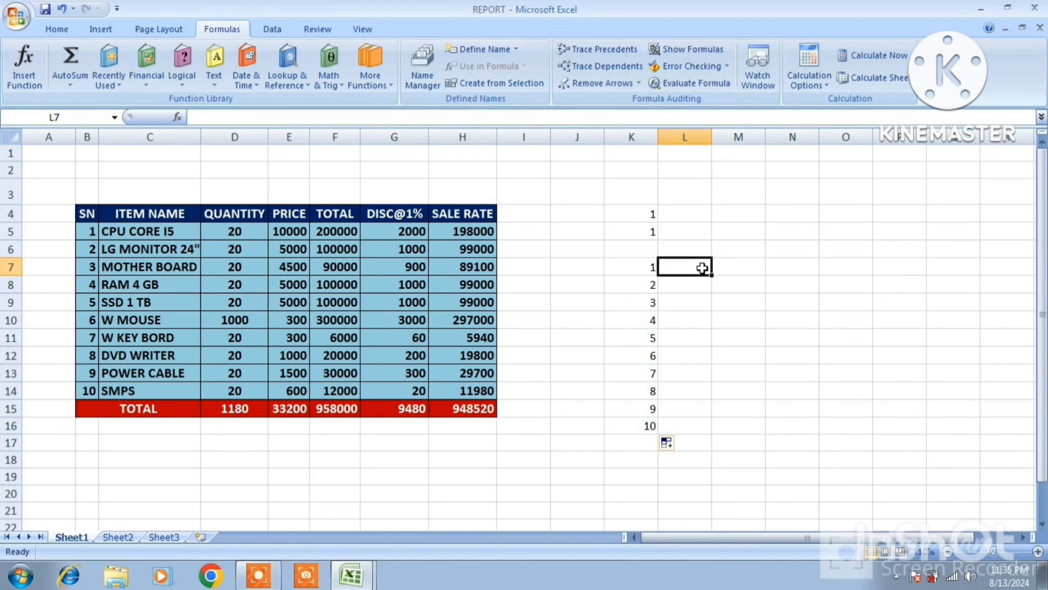
text(6)
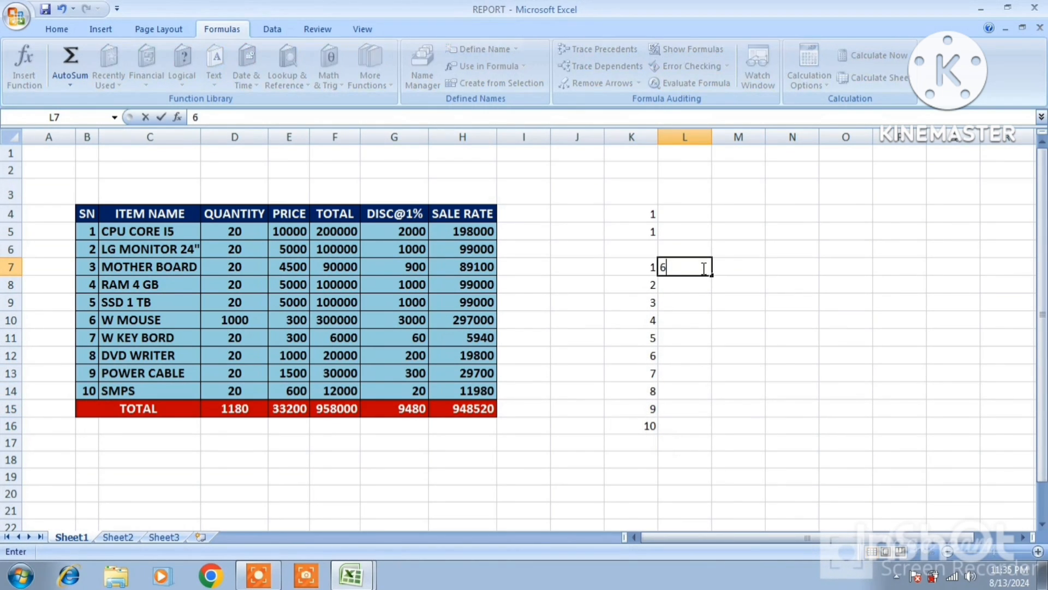
key(Escape)
key(Right)
text(7)
key(Right)
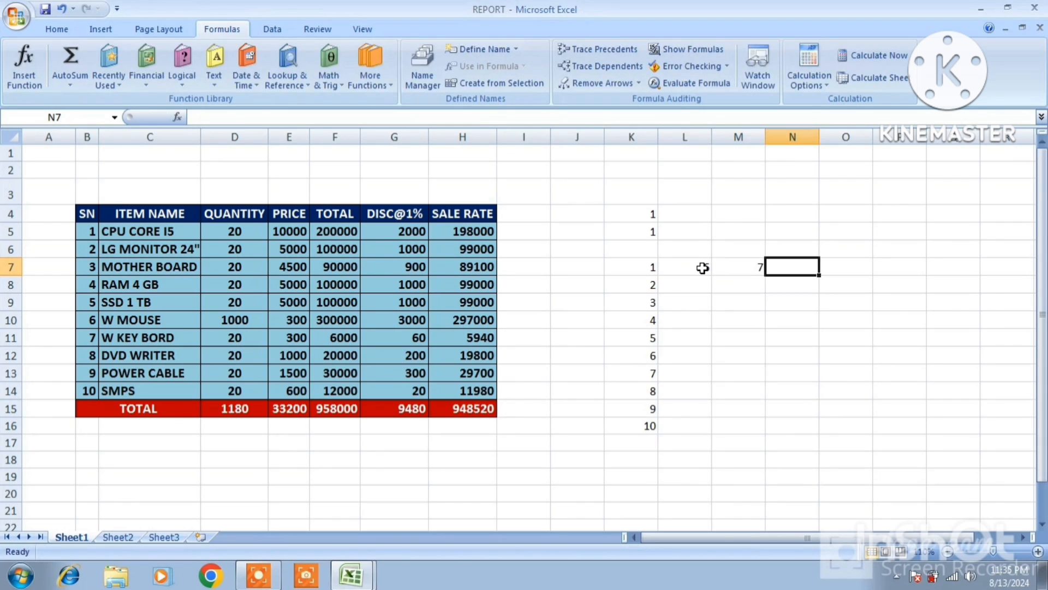
text(8)
key(Right)
text(9)
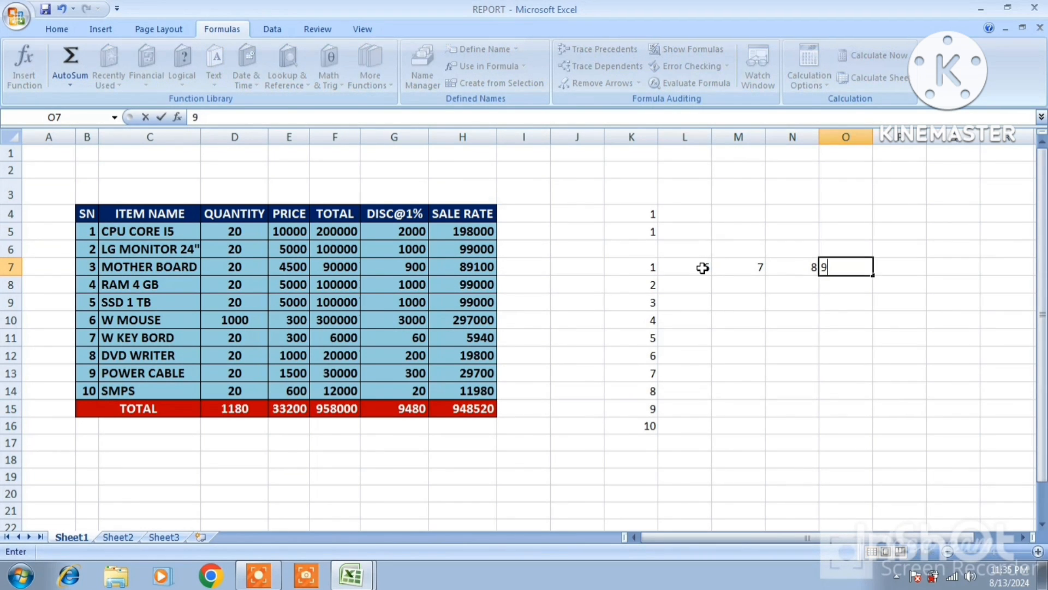
key(Right)
text(10)
key(Right)
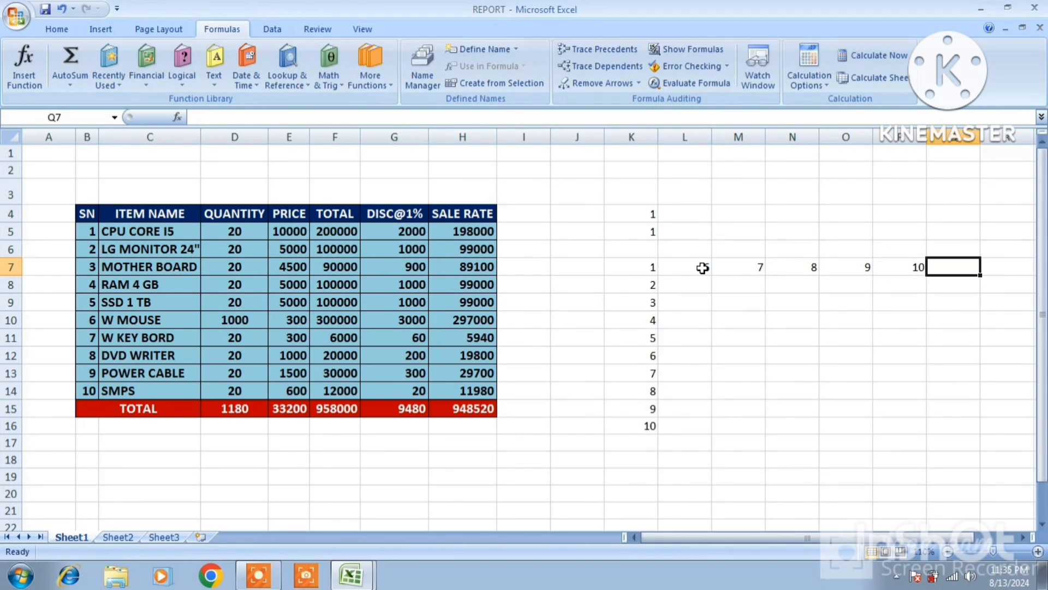
text(11)
key(Right)
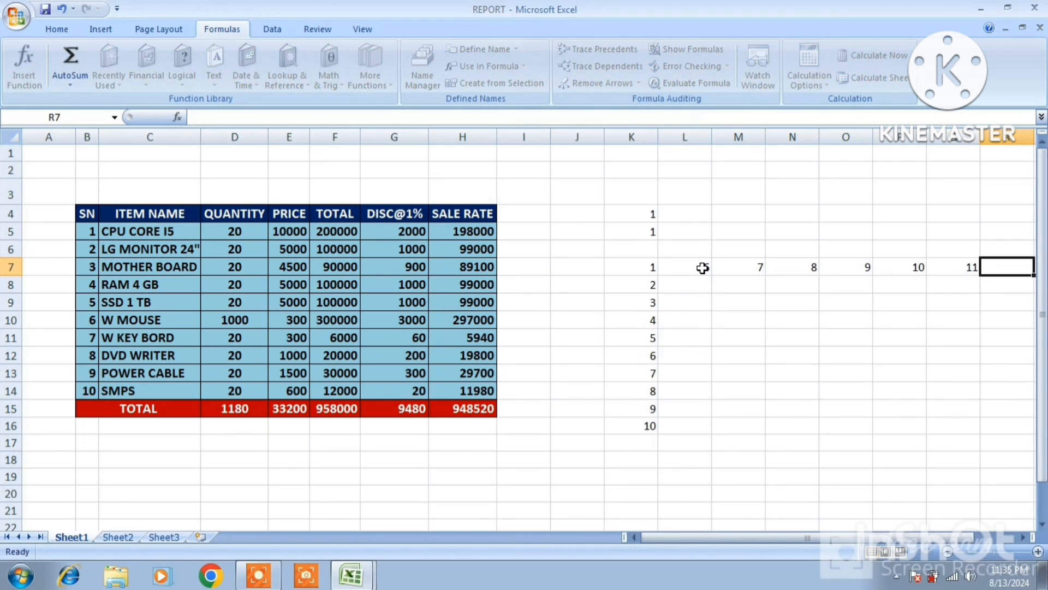
text(12)
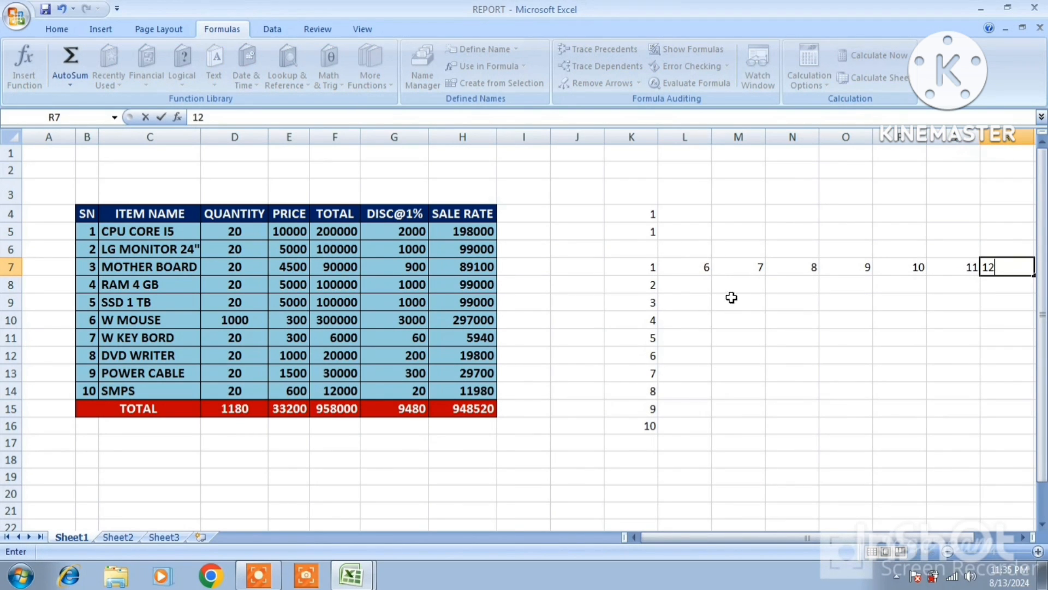
Step: Create a two-variable data table over K7 to R16 with row input cell K4 and column input cell K5
click(636, 269)
drag(637, 269, 1002, 425)
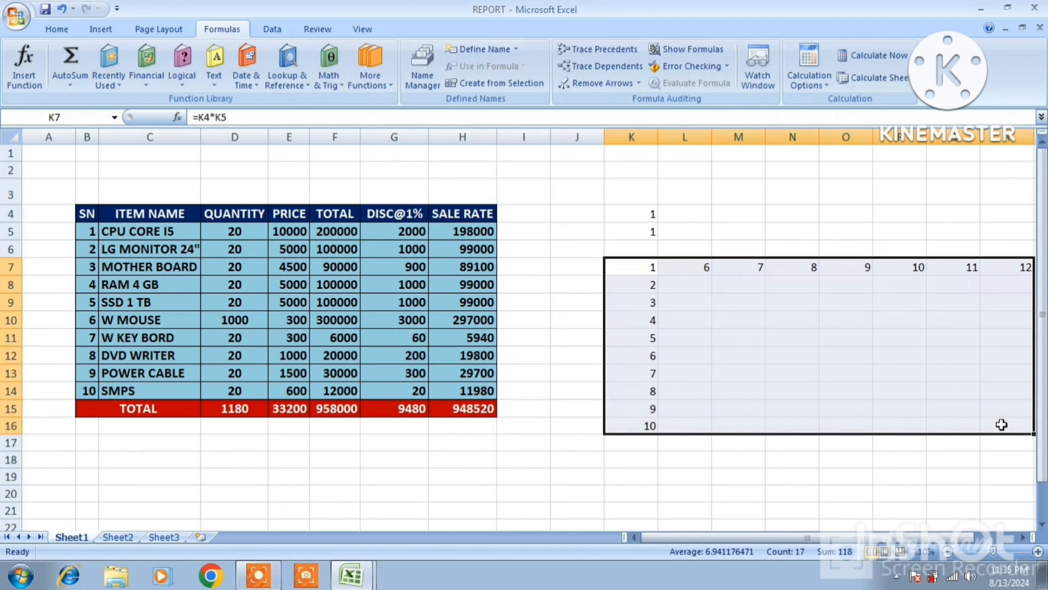
click(271, 29)
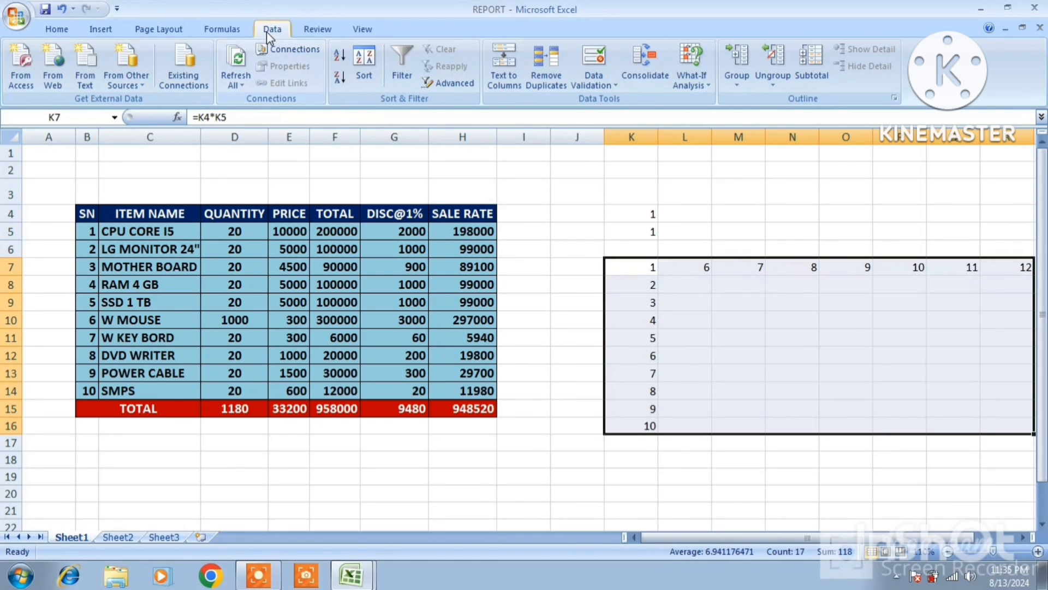
click(706, 86)
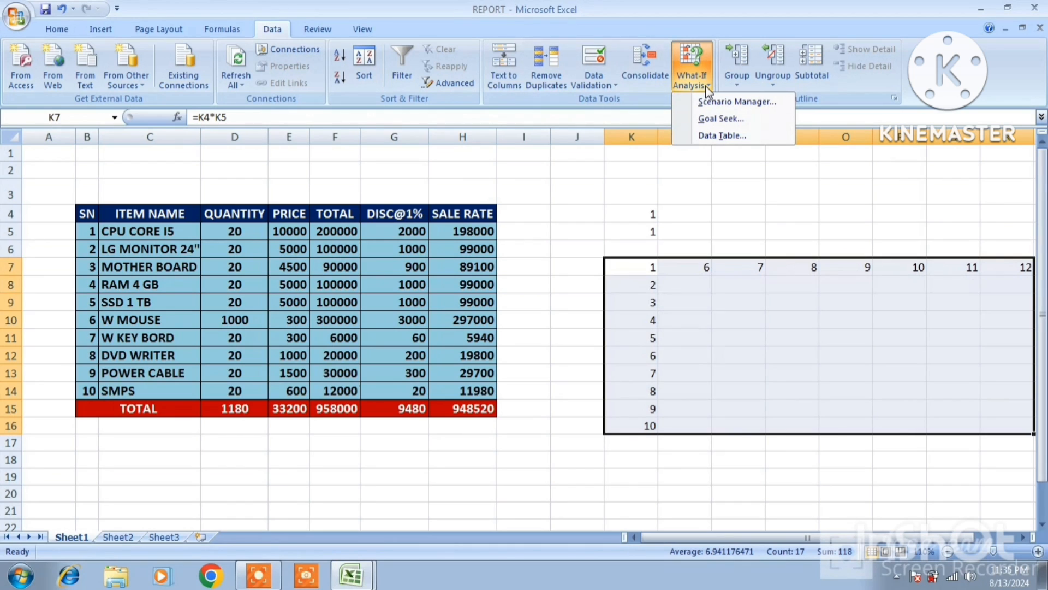
click(726, 136)
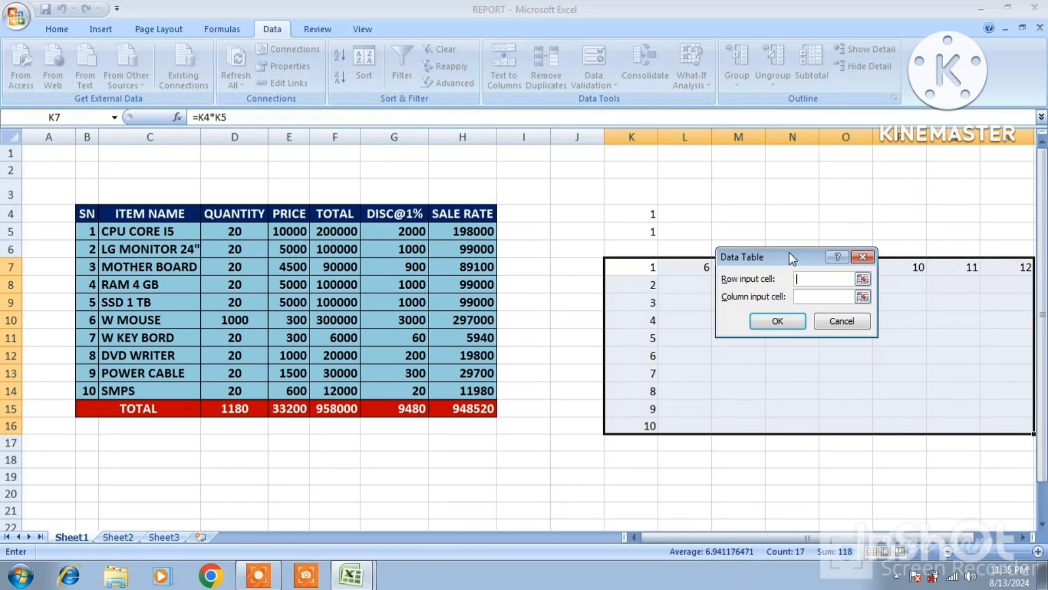
click(617, 218)
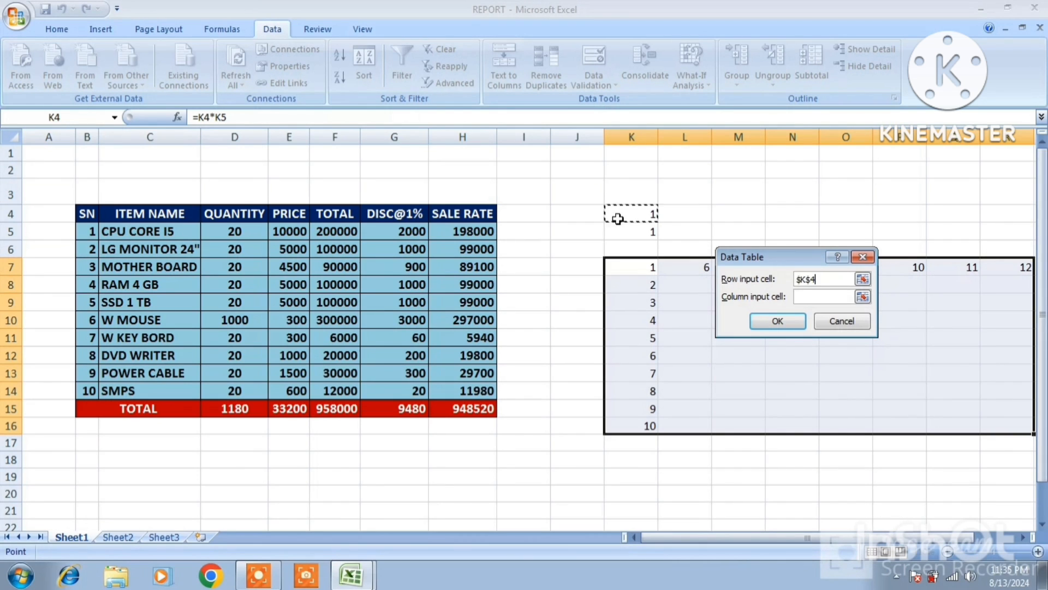
click(811, 296)
click(639, 232)
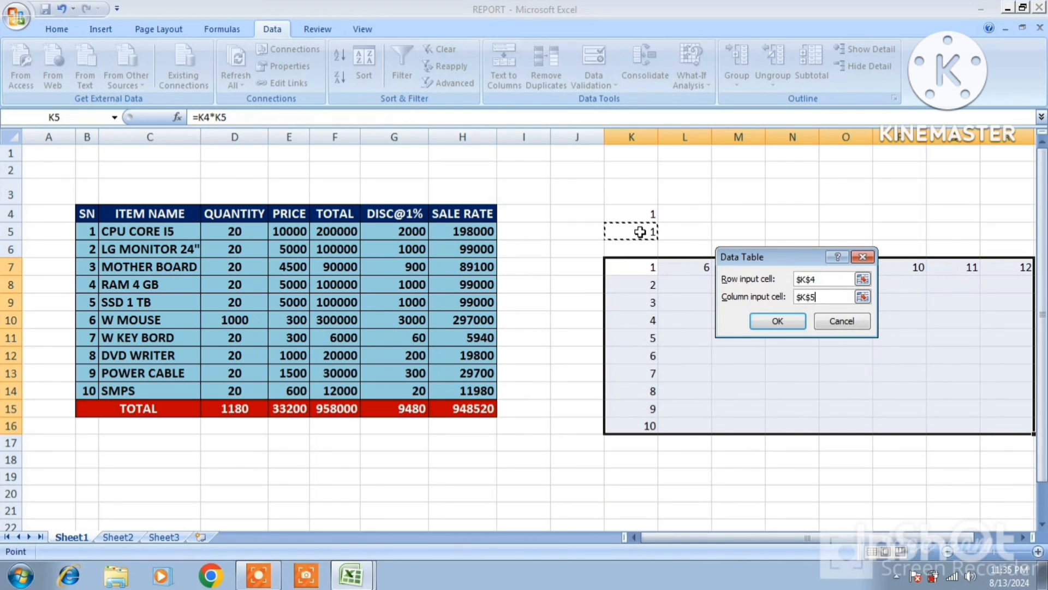
click(775, 322)
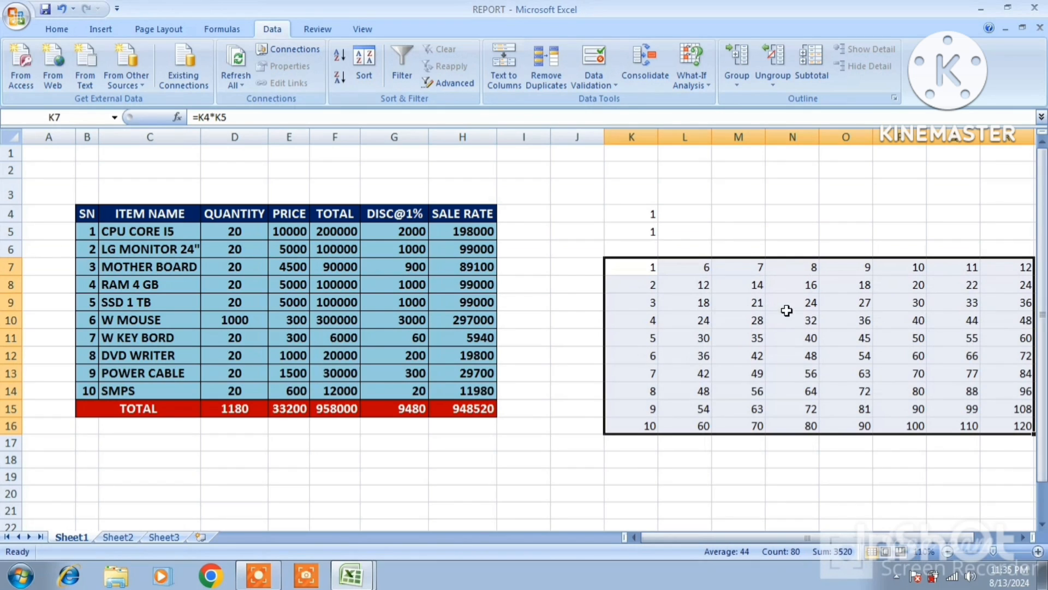
Step: Try the value 20 in header cell N7 of the data table and undo the entry
click(752, 350)
click(798, 267)
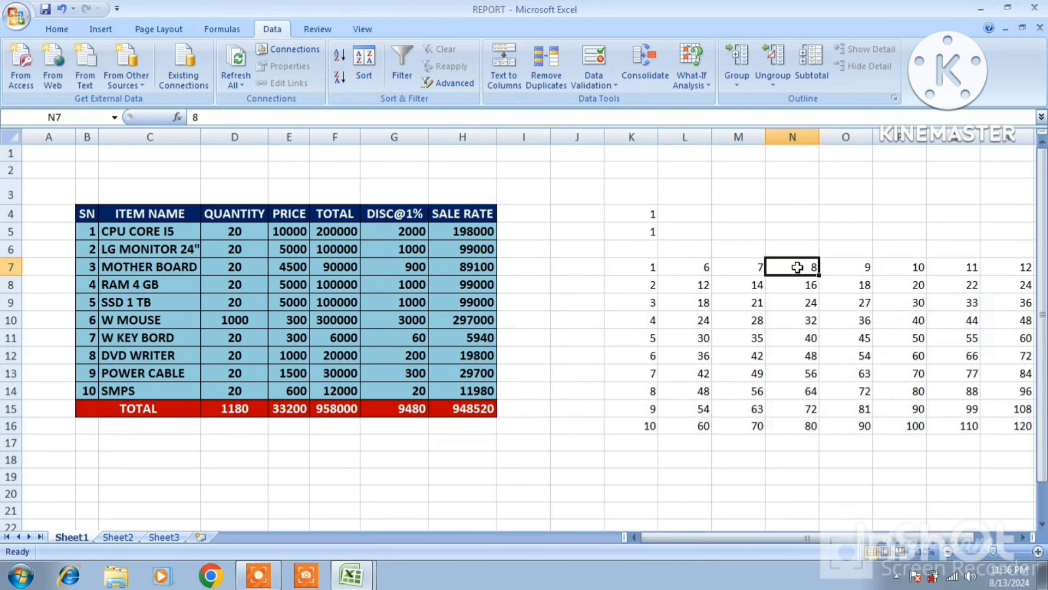
text(20)
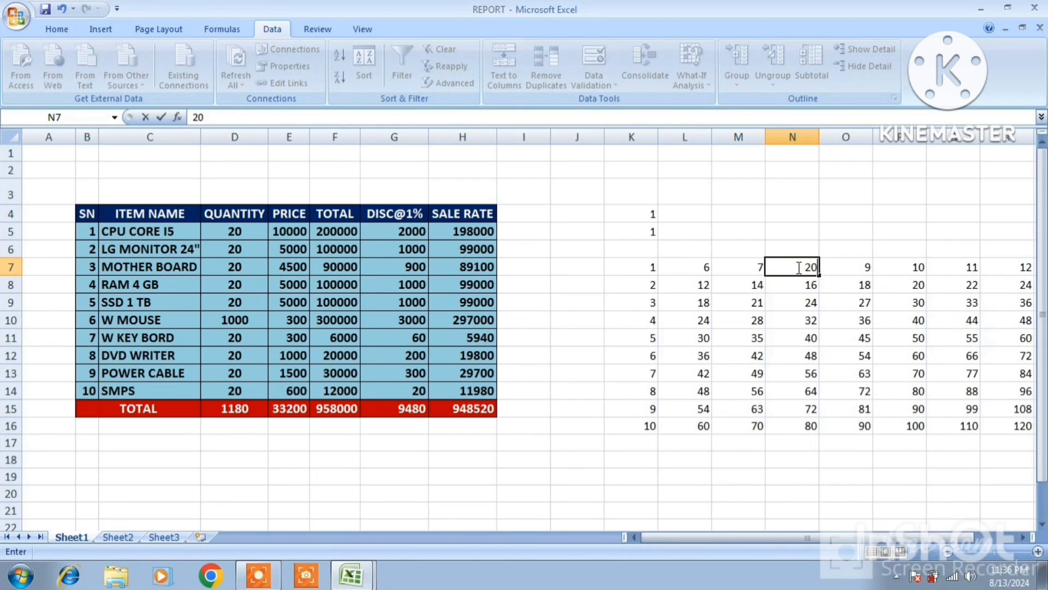
key(Return)
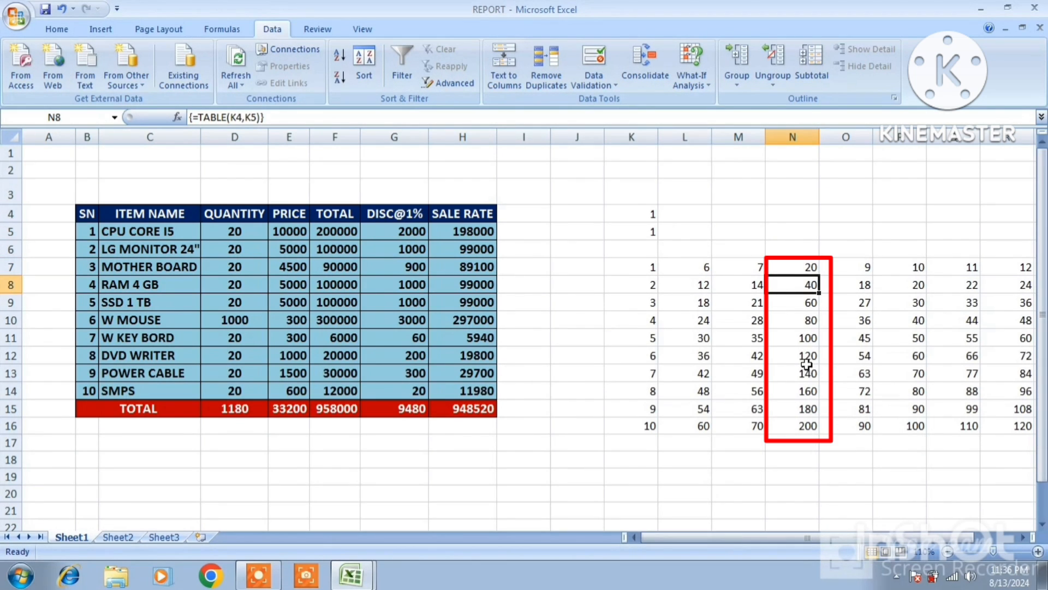
click(787, 267)
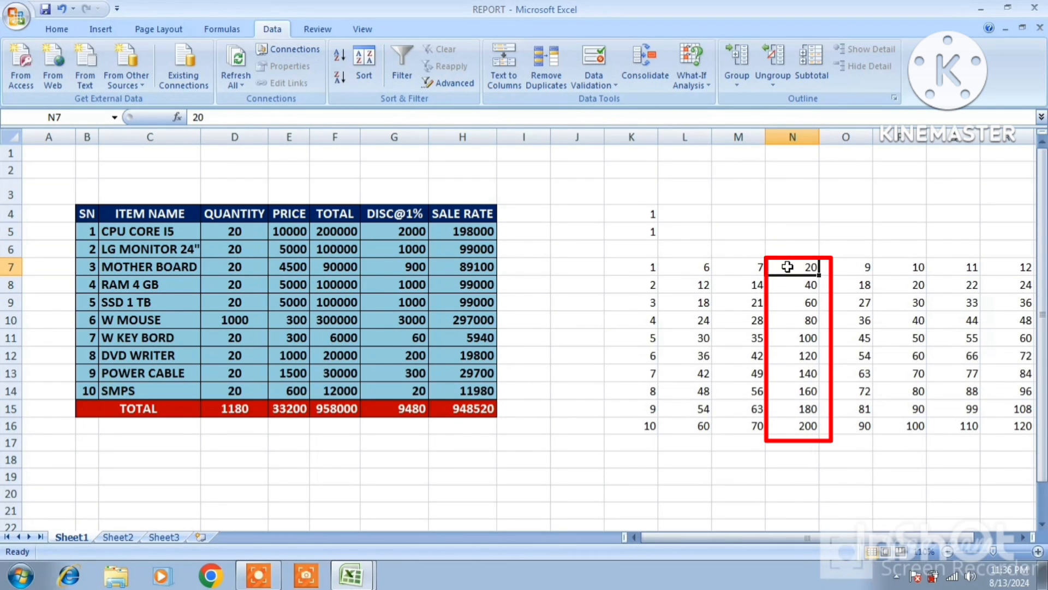
key(ctrl+z)
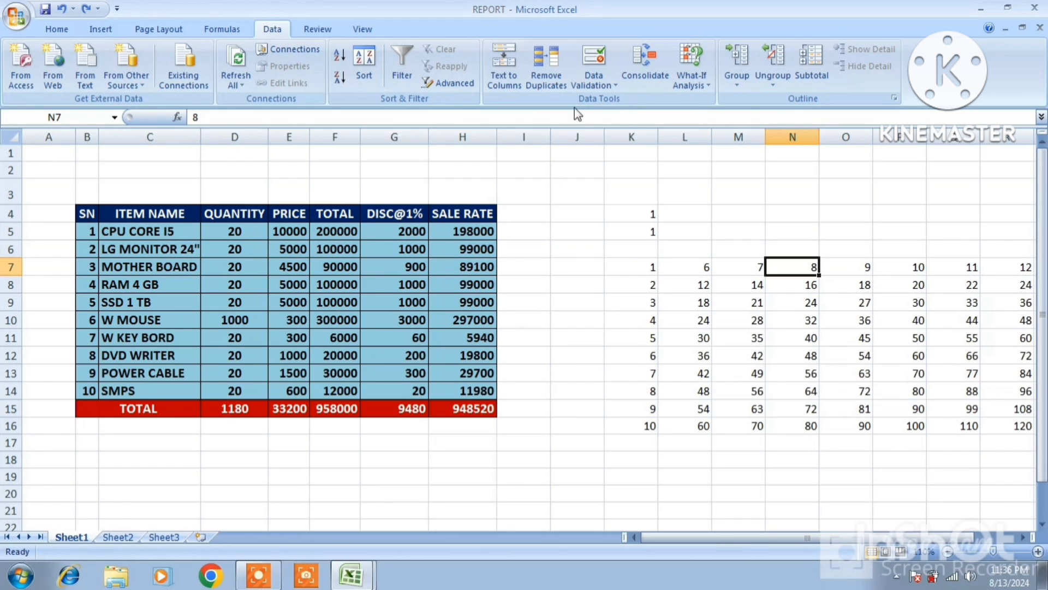
Step: Set the workbook's calculation option to Automatic Except for Data Tables
click(234, 32)
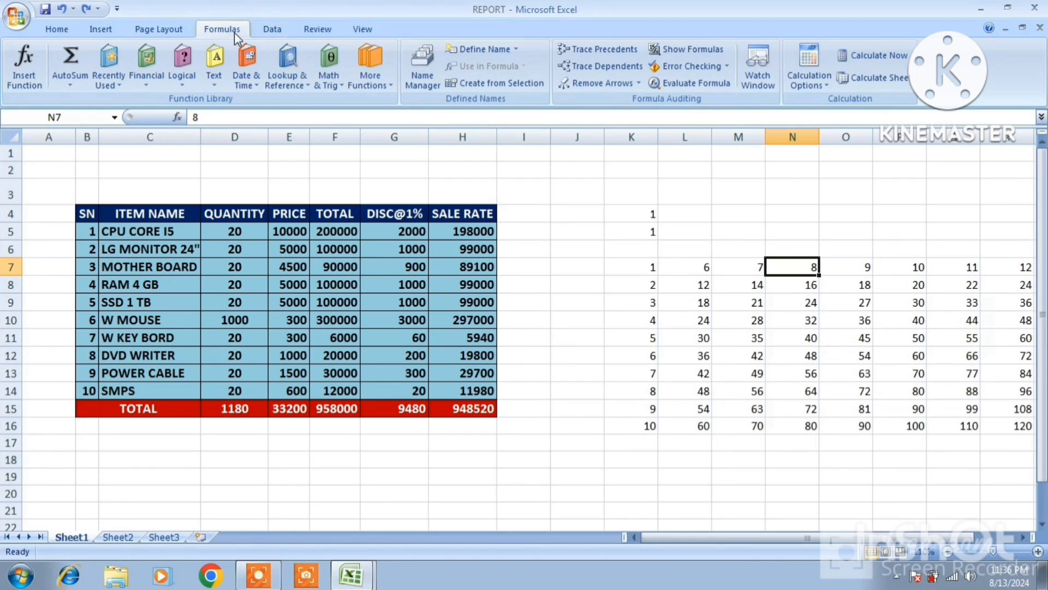
click(822, 86)
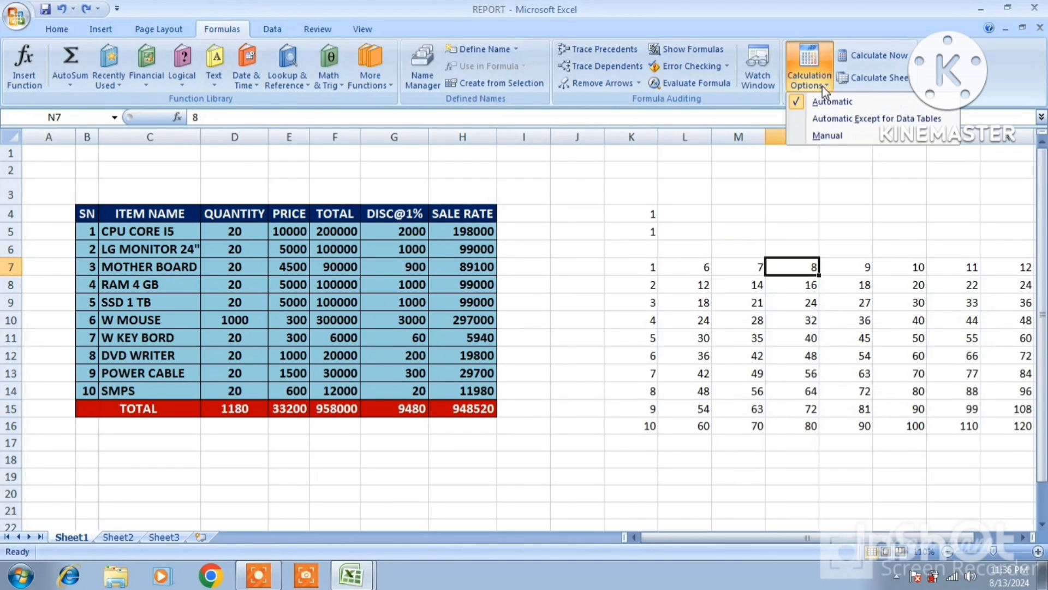
click(839, 124)
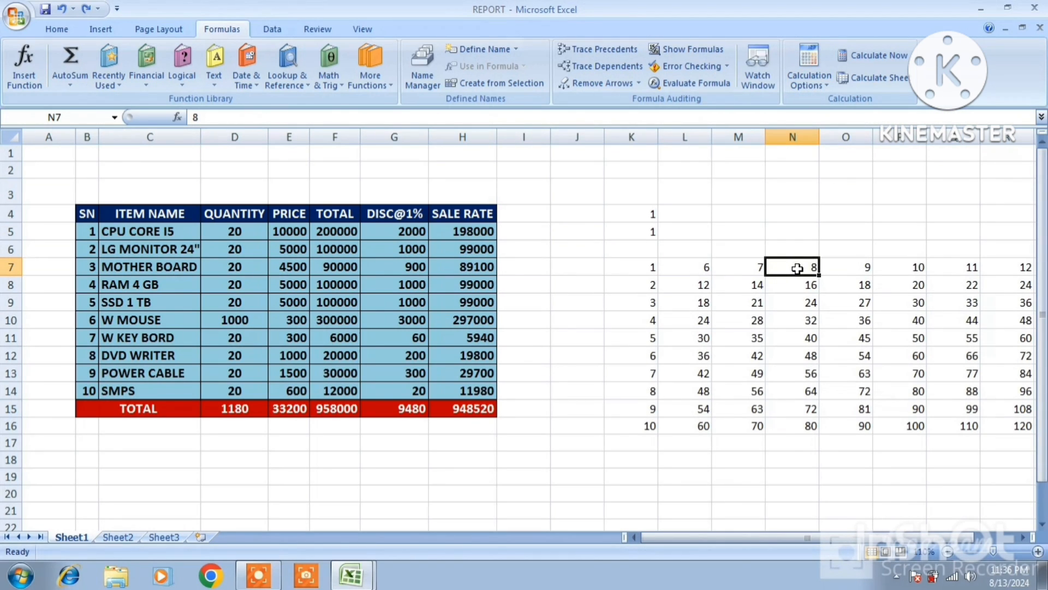
Step: Set header cell N7 of the data table to 20 and check which calculation option is active
text(20)
key(Return)
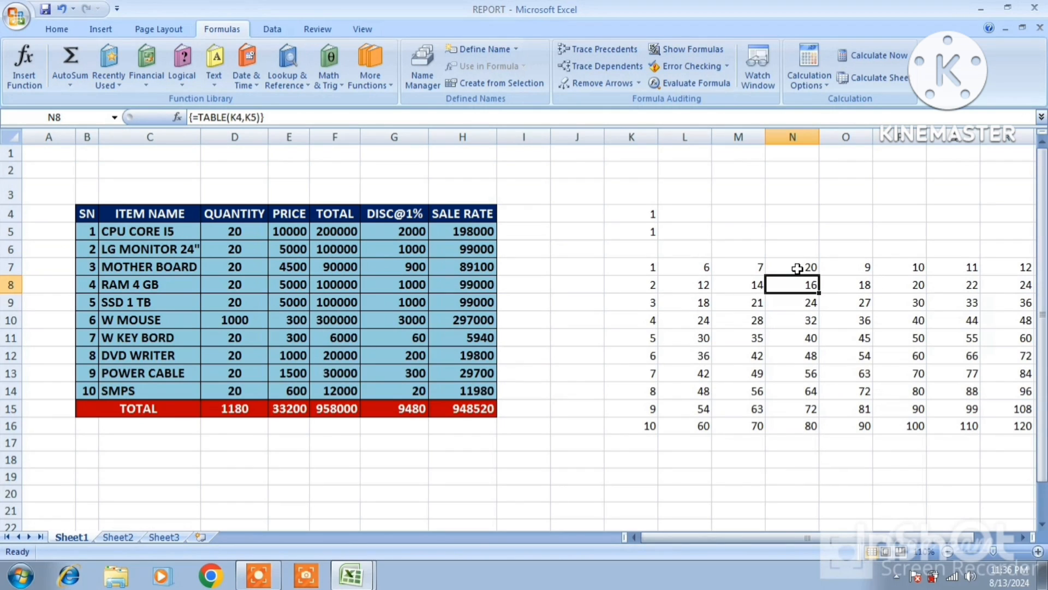
click(797, 268)
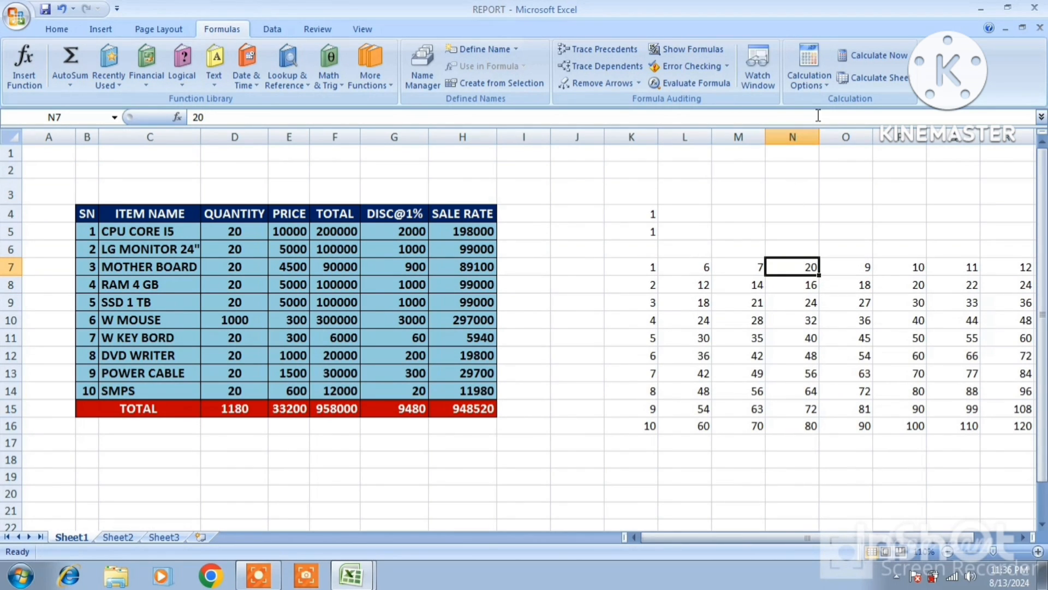
click(824, 86)
click(824, 87)
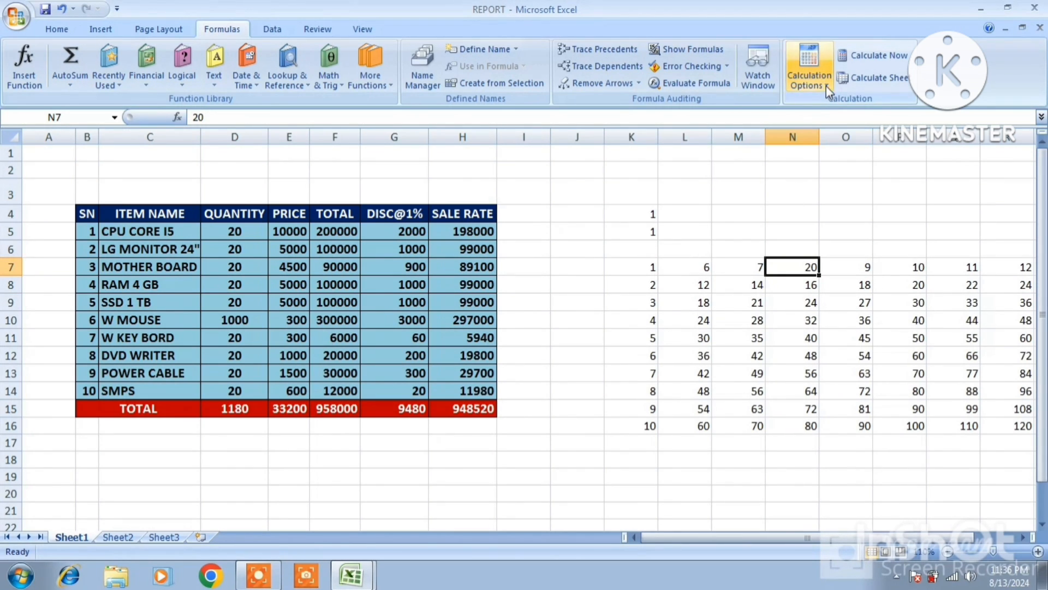
click(827, 86)
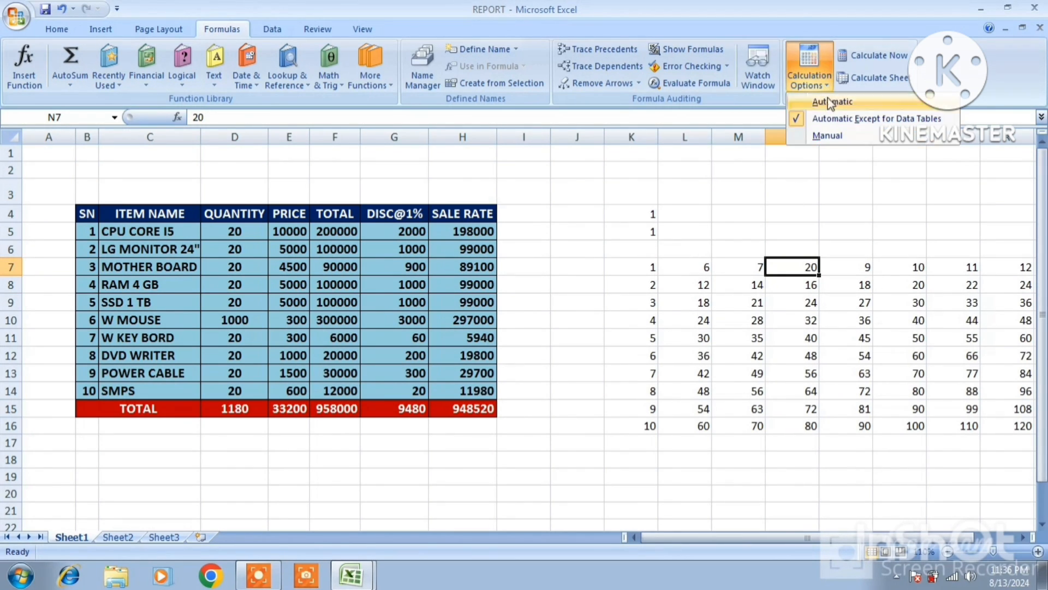
click(768, 373)
Step: Set the quantity of RAM 4 GB to 40 and of the LG monitor to 100 in the item table
click(240, 283)
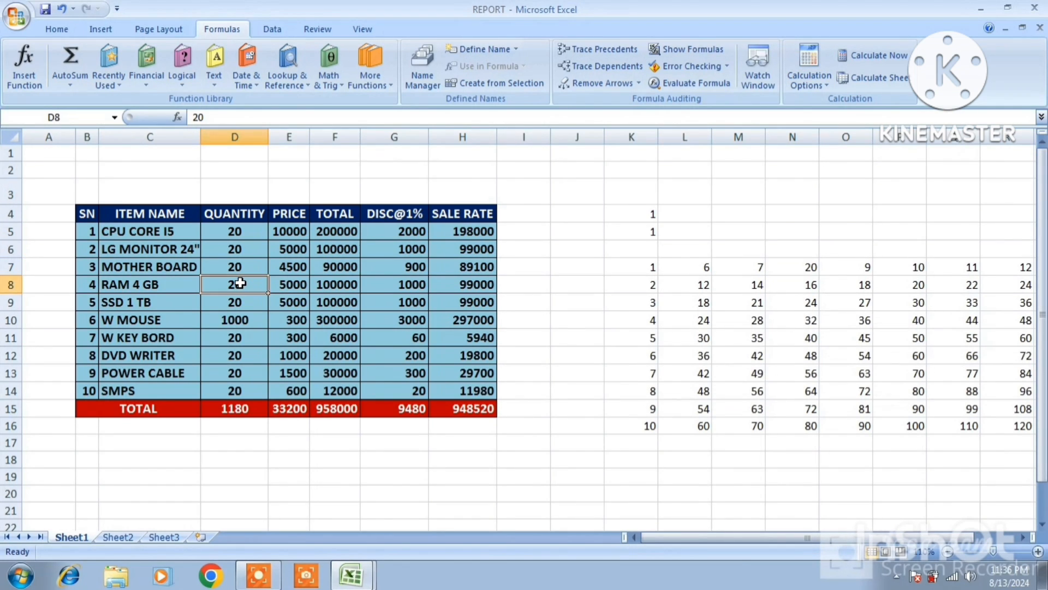
text(40)
key(Return)
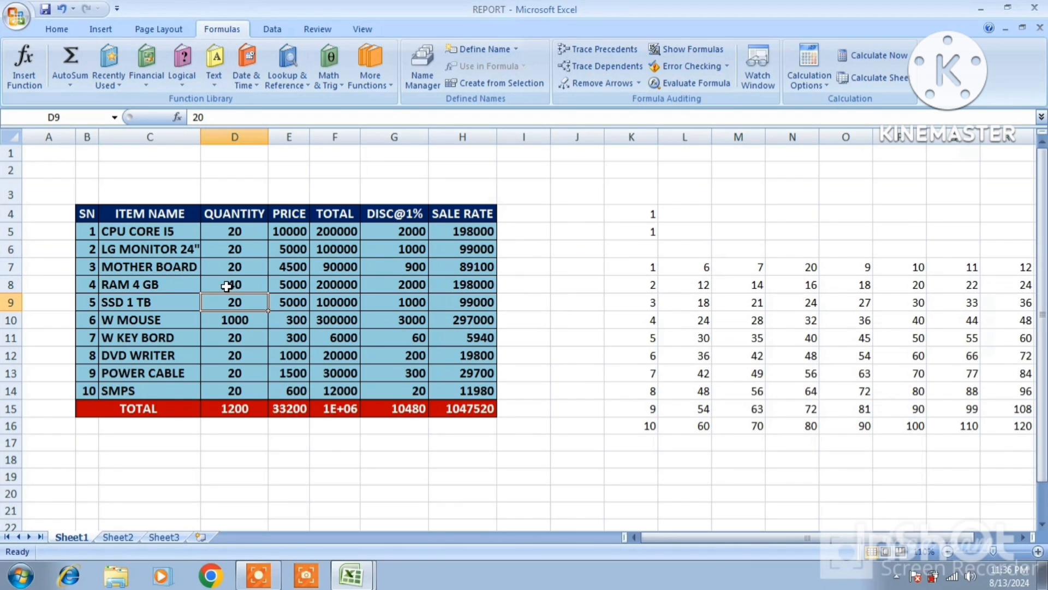
click(234, 253)
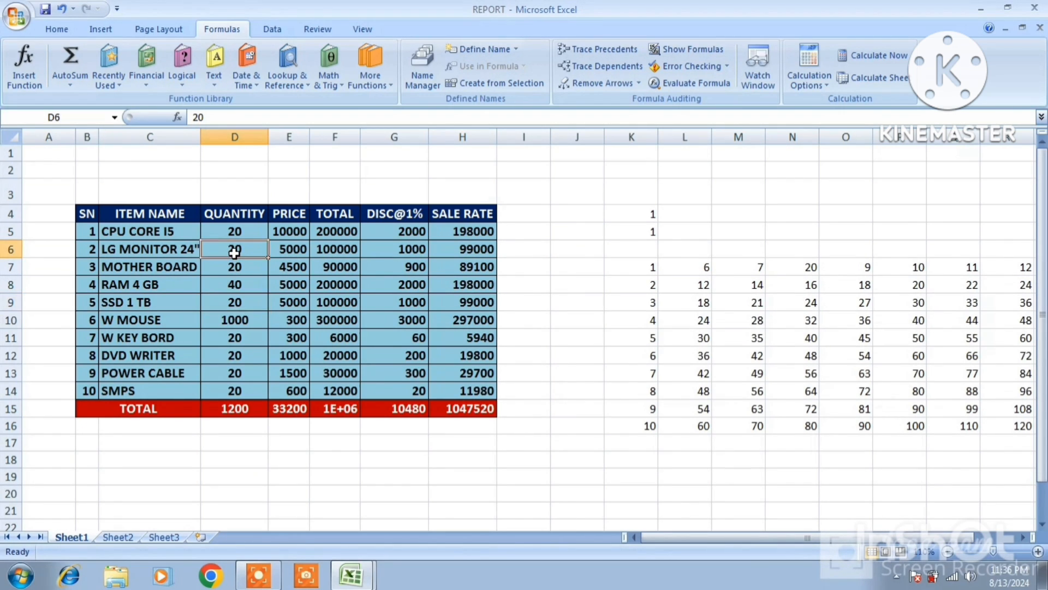
text(100)
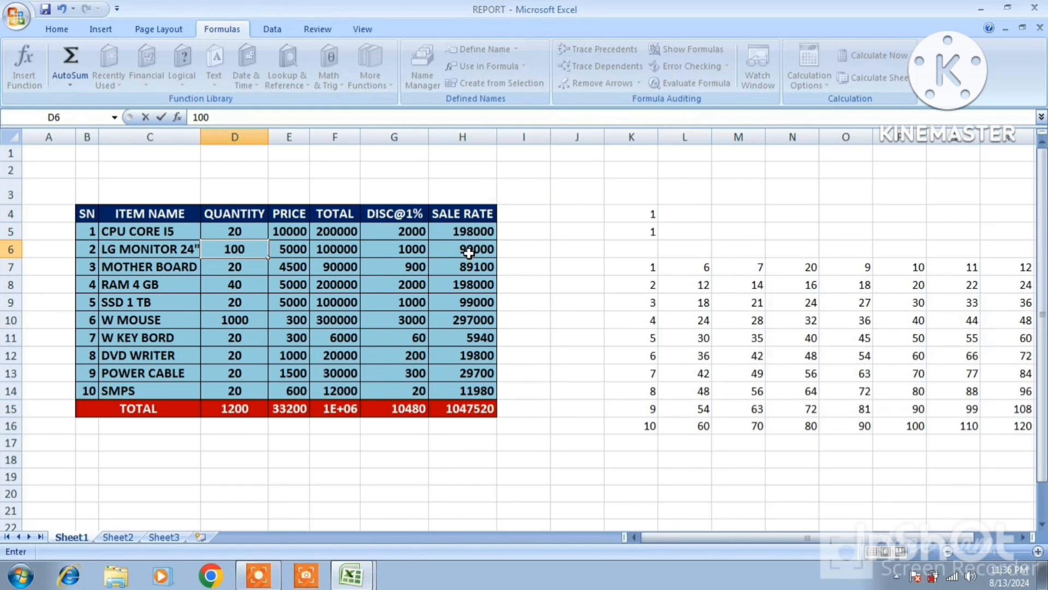
key(Return)
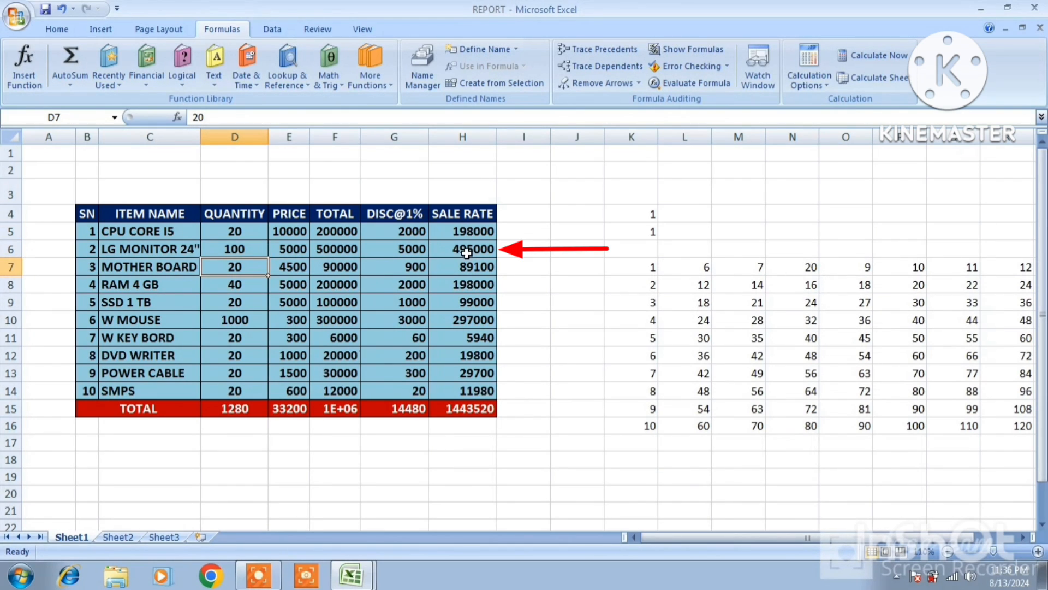
Step: Switch the calculation option to Automatic and set header cell M7 of the data table to 40
click(827, 87)
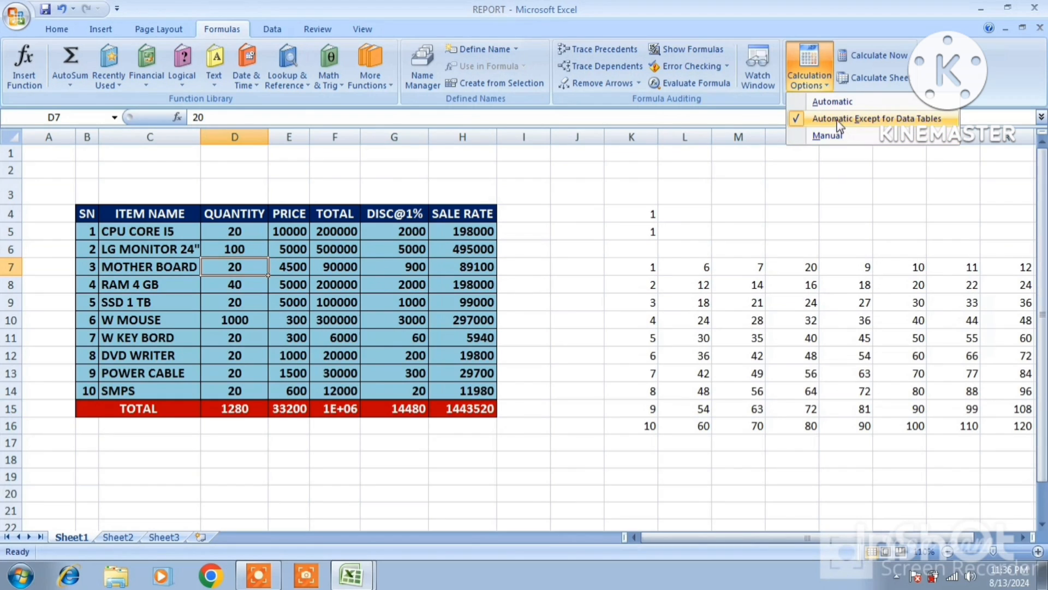
click(828, 103)
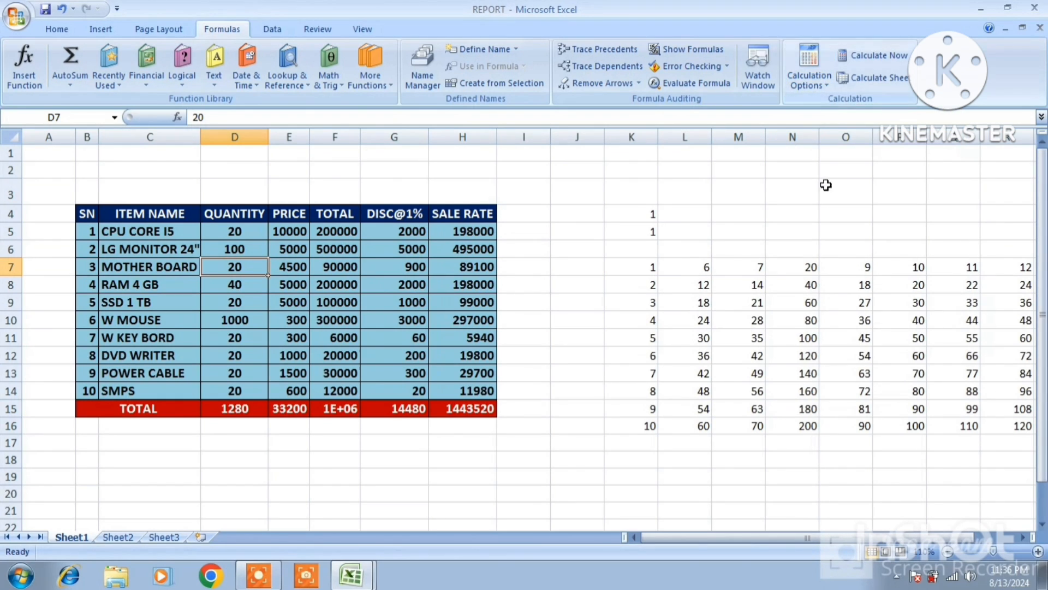
click(760, 268)
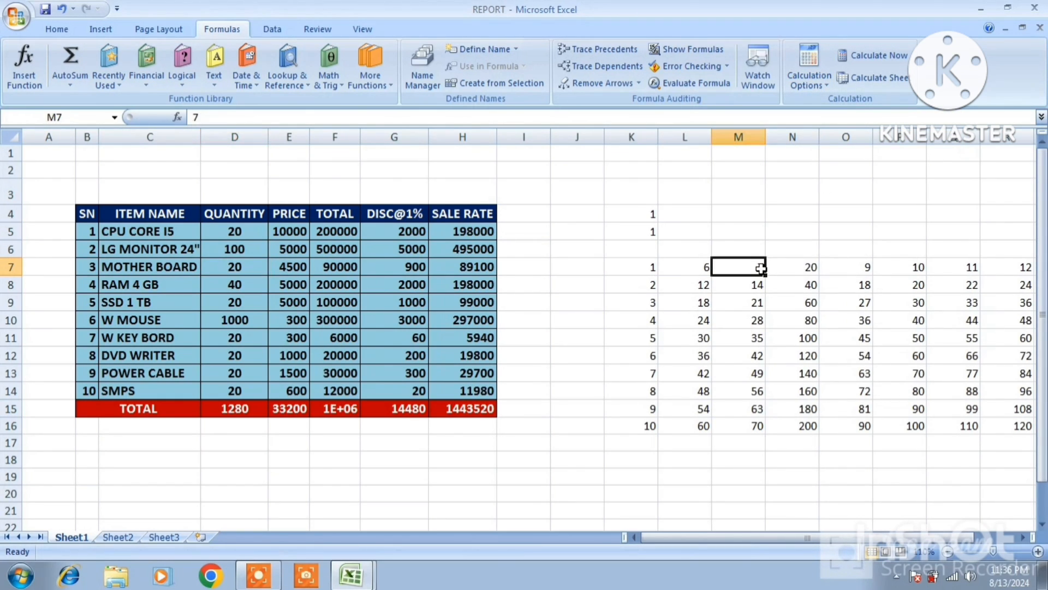
text(40)
key(Return)
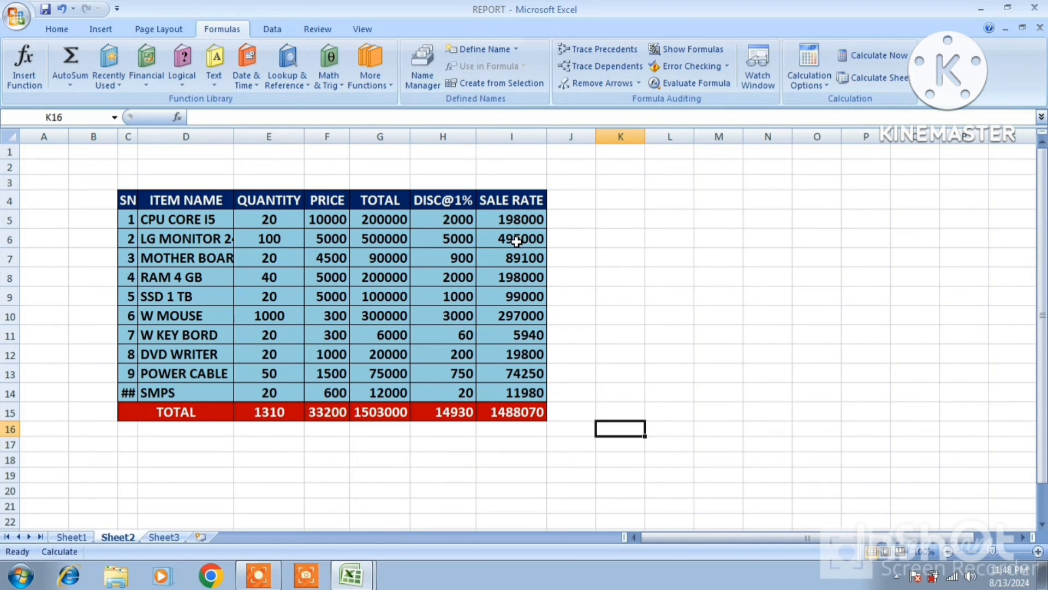
Step: Select Manual as the calculation option for the item report on Sheet2
click(824, 86)
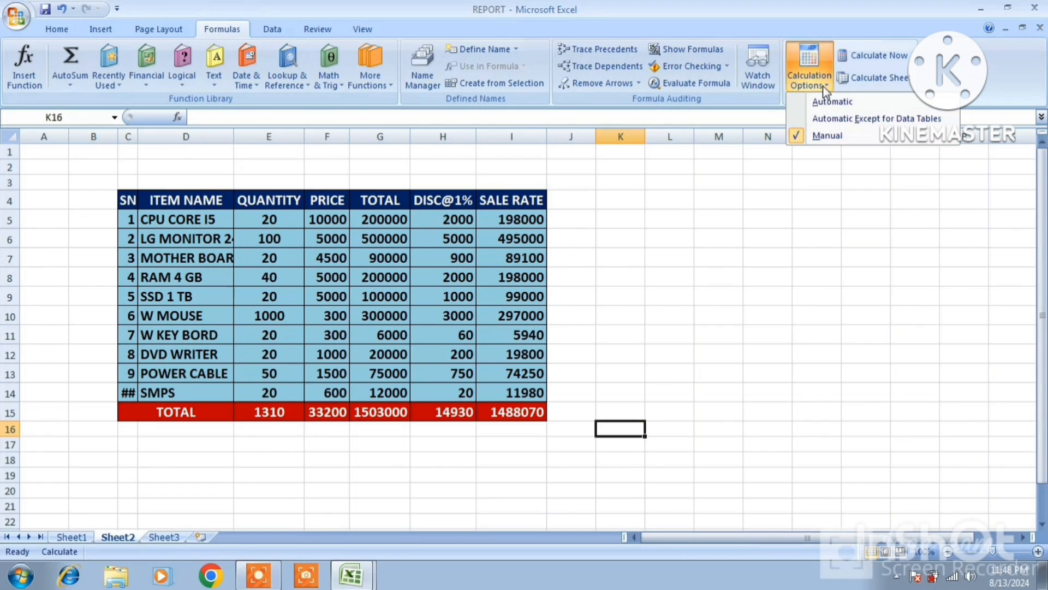
click(822, 136)
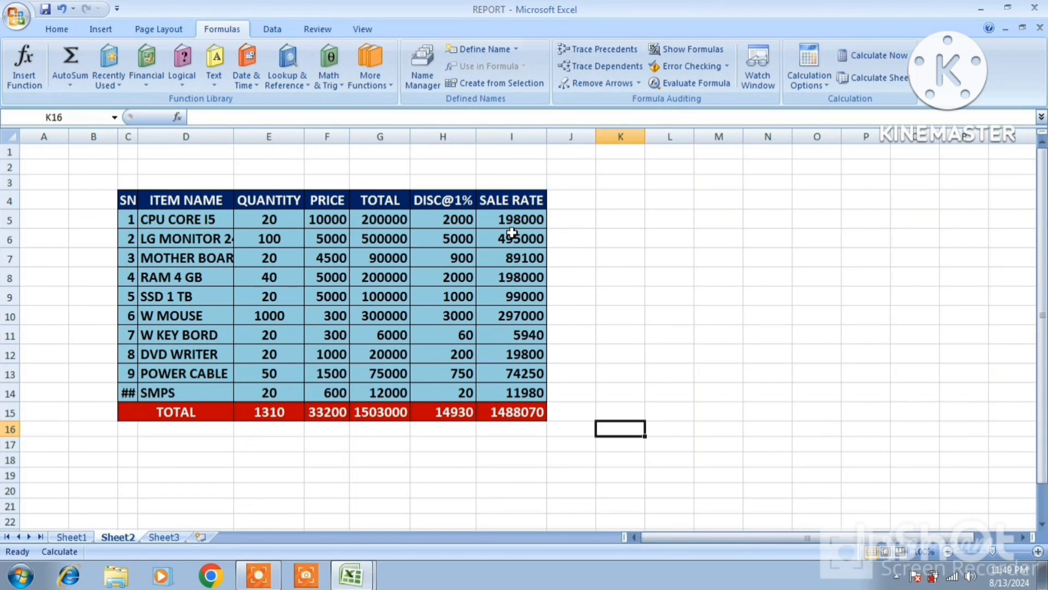
Step: Clear the Sale Rate cells I6 to I14 and refill them by copying the formula down from I5
drag(511, 233, 518, 375)
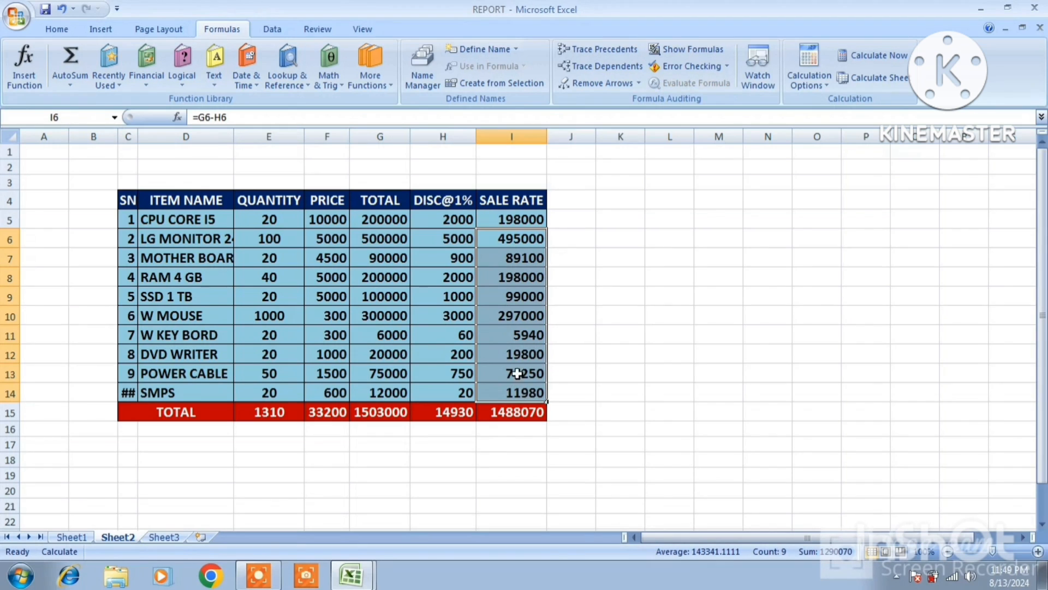
right_click(518, 375)
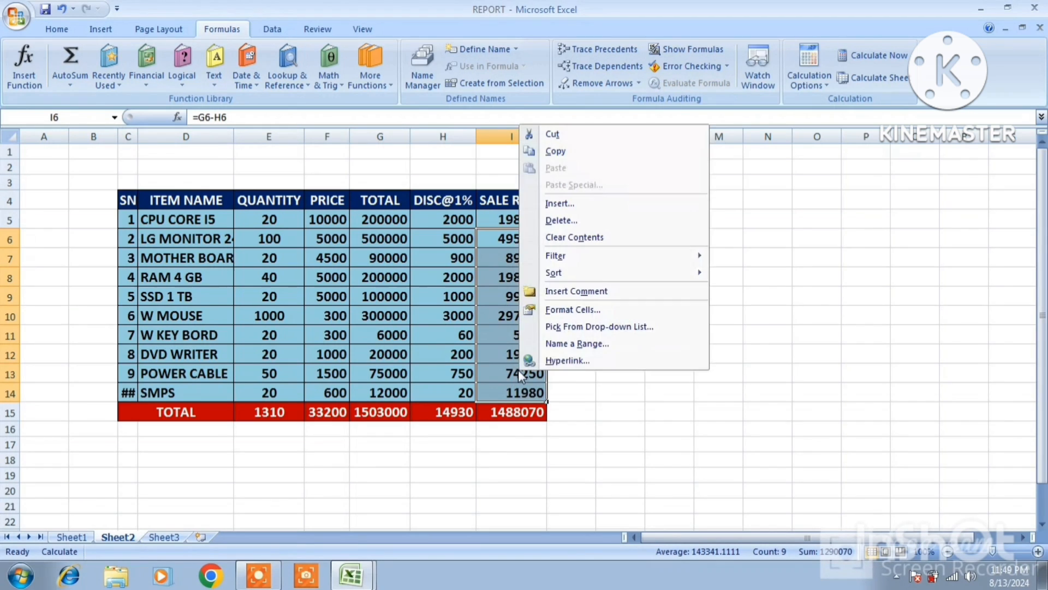
click(571, 237)
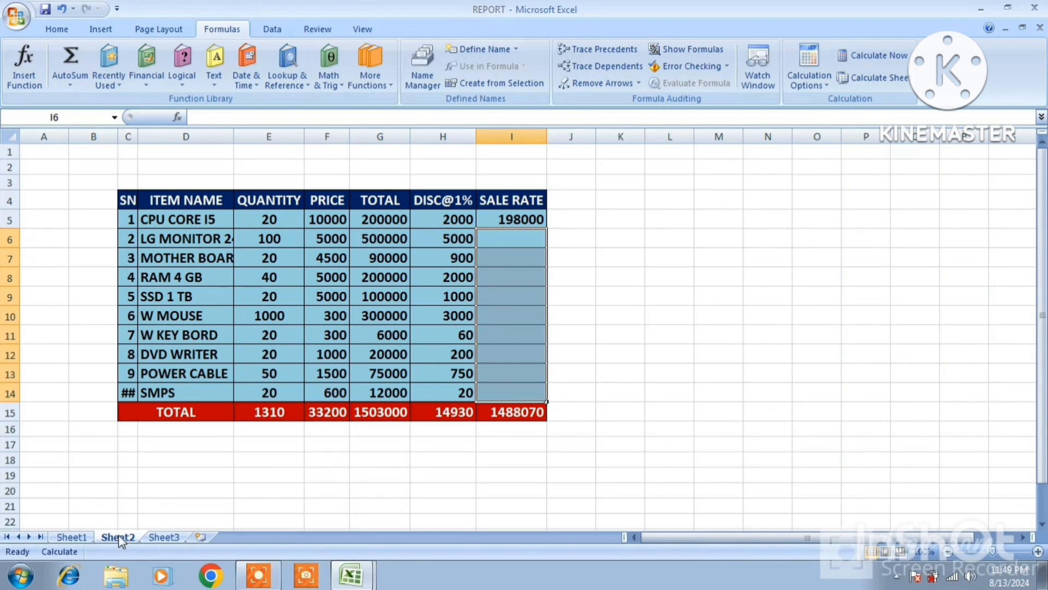
click(499, 219)
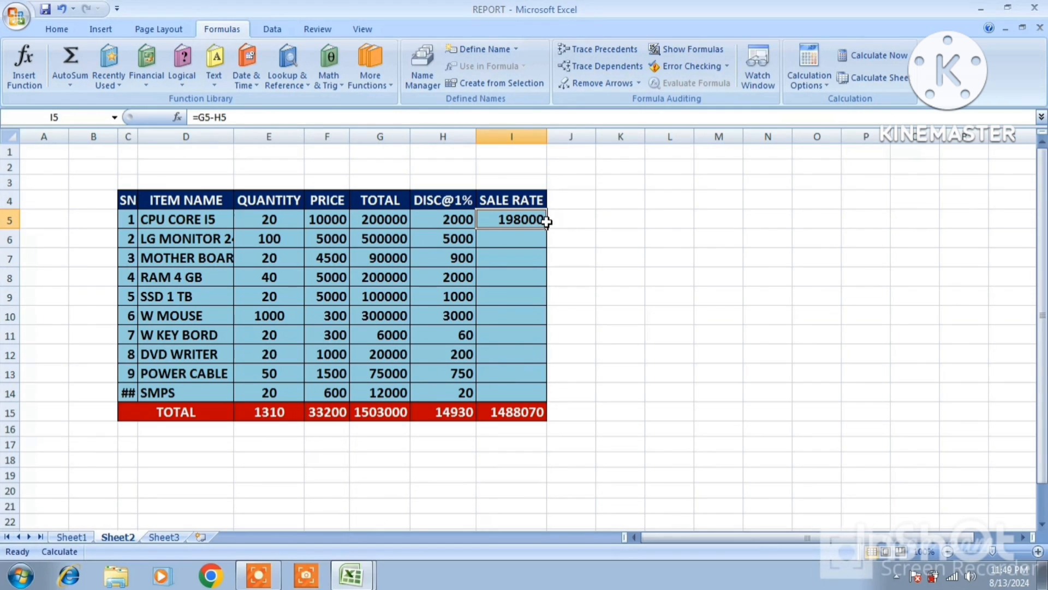
drag(546, 228, 562, 398)
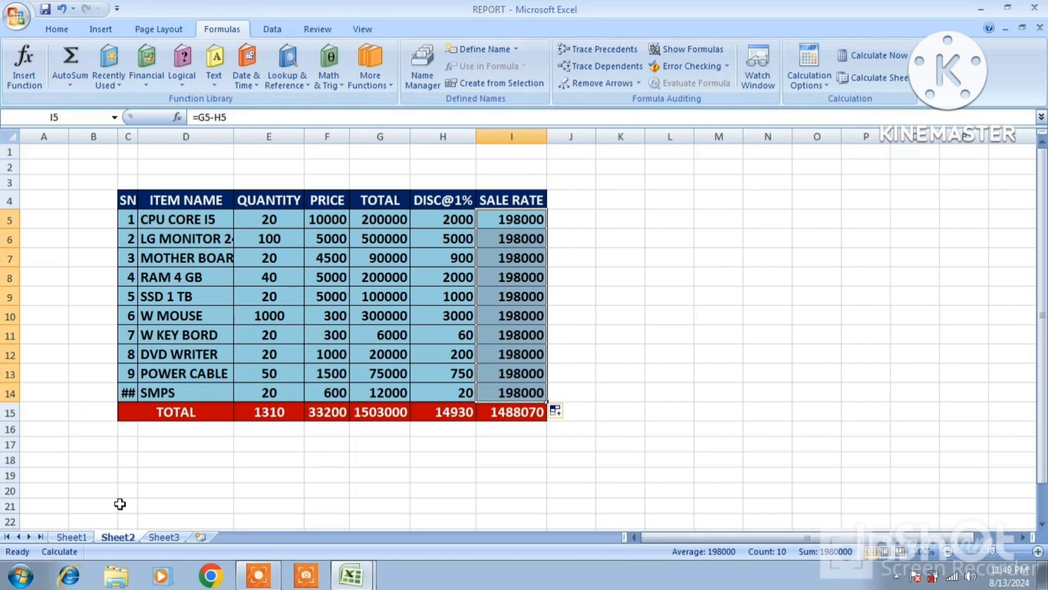
Step: Recalculate the whole workbook with Calculate Now from Sheet2, and check the Sale Rate column on Sheet1
click(71, 535)
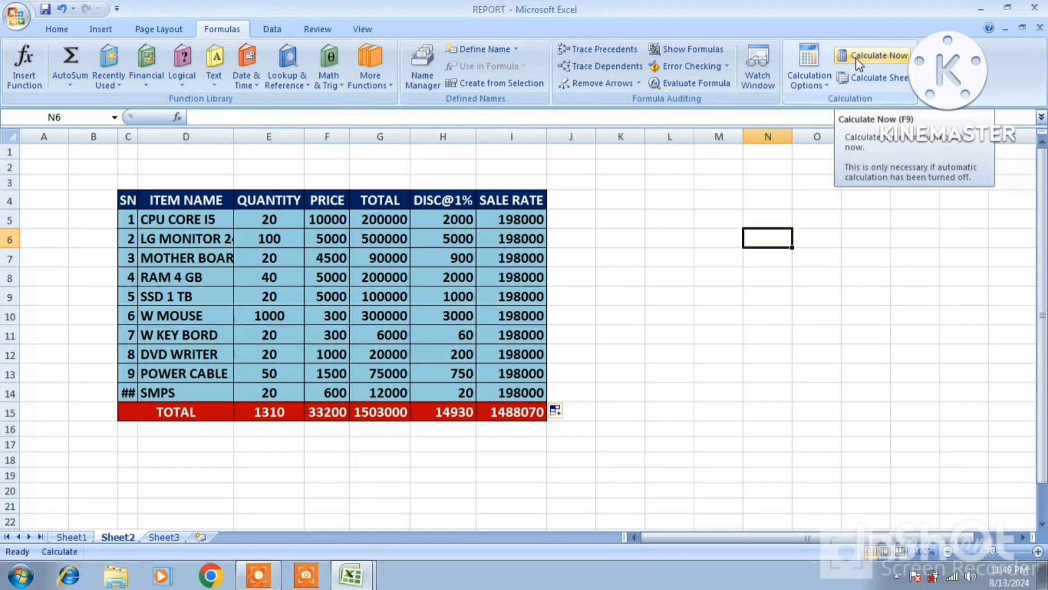
click(856, 58)
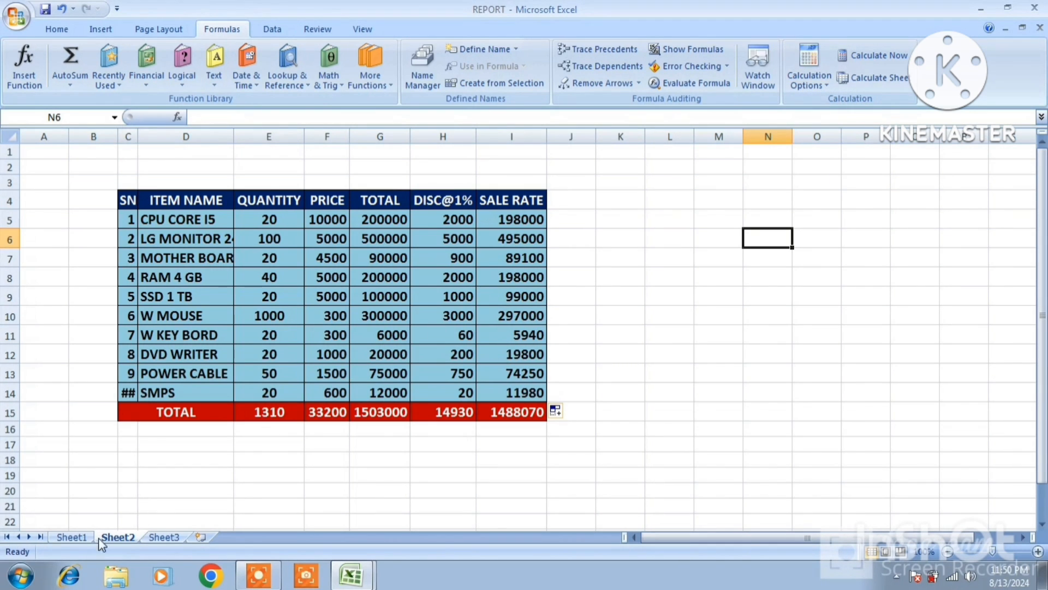
click(69, 537)
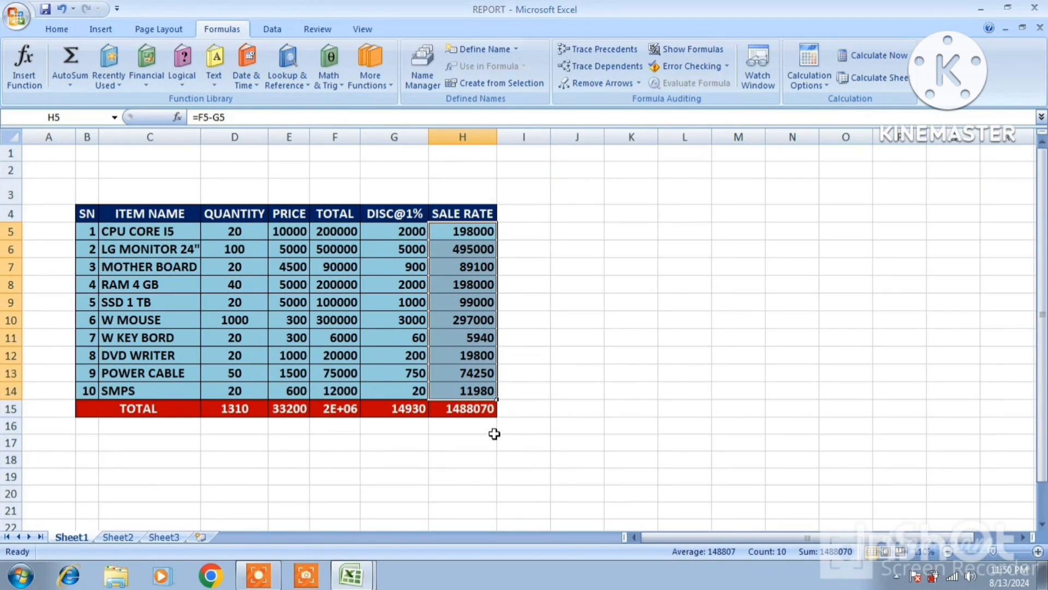
click(716, 337)
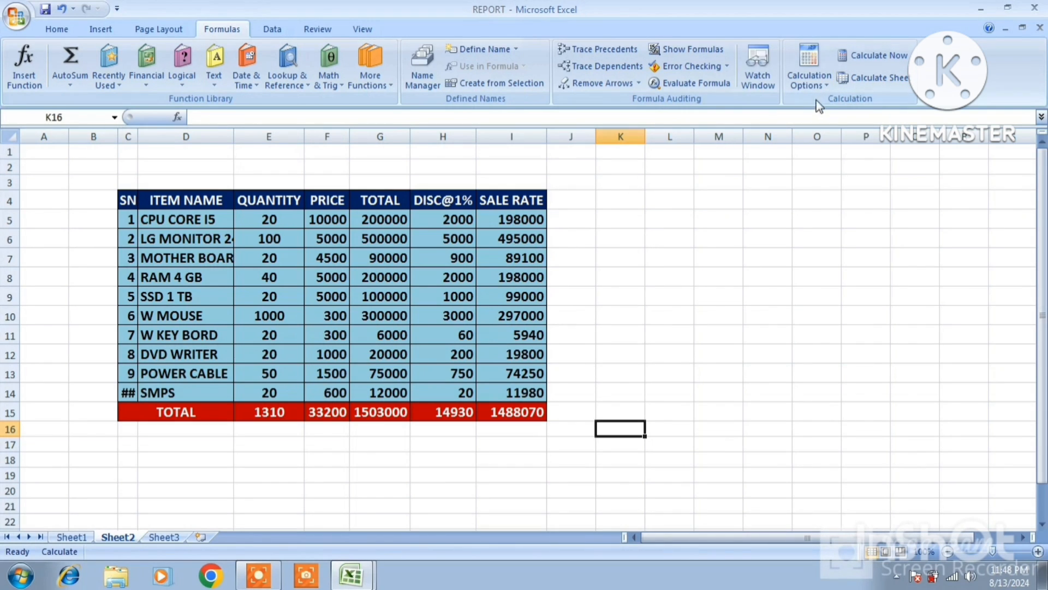
Step: Select Manual as the calculation option and clear the contents of Sale Rate cells I6 to I14 on Sheet2
click(823, 86)
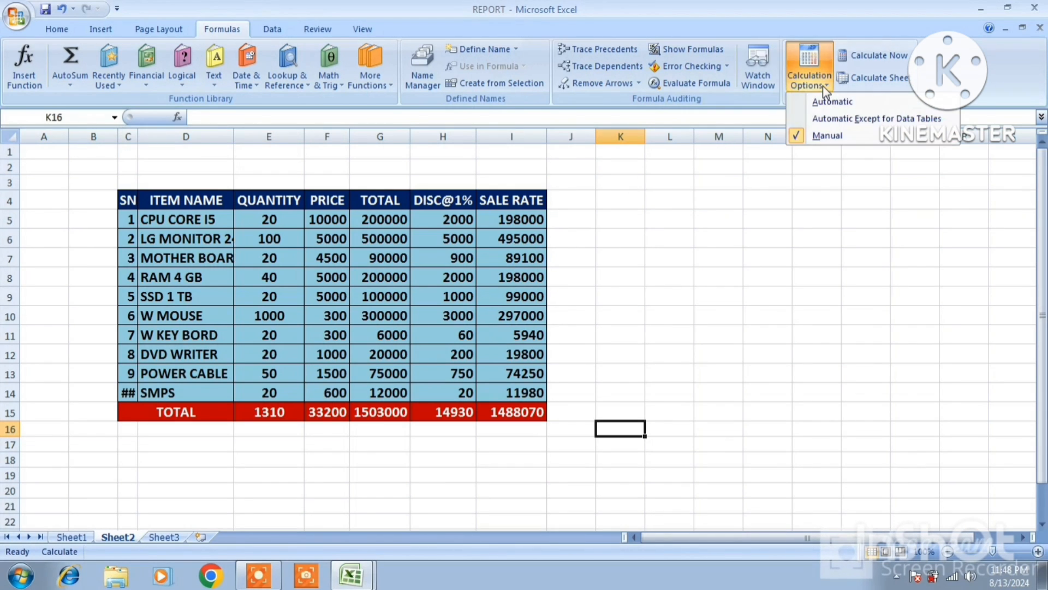
click(823, 136)
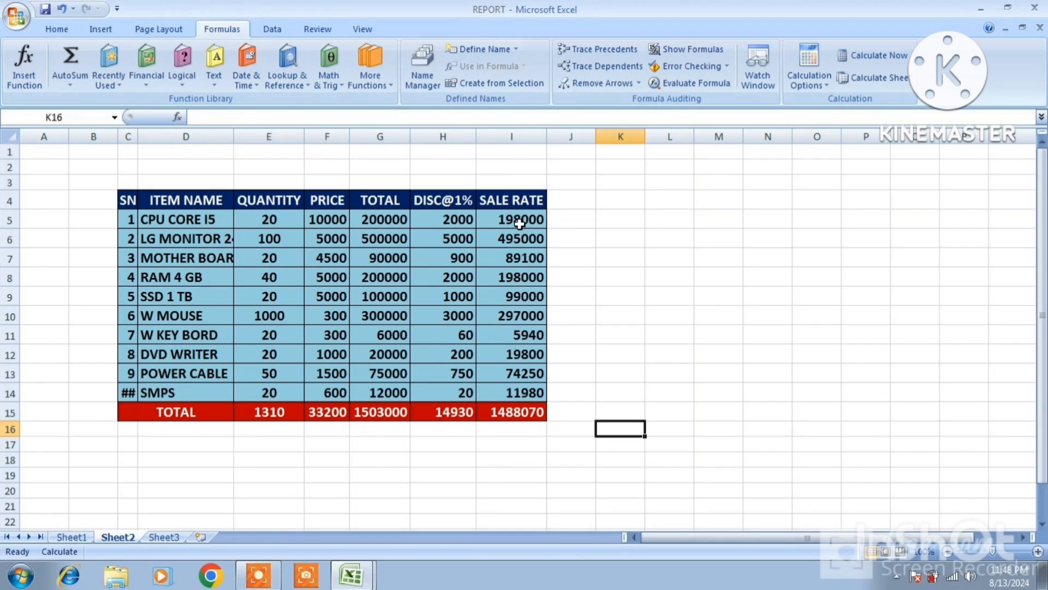
drag(511, 233, 517, 384)
right_click(518, 370)
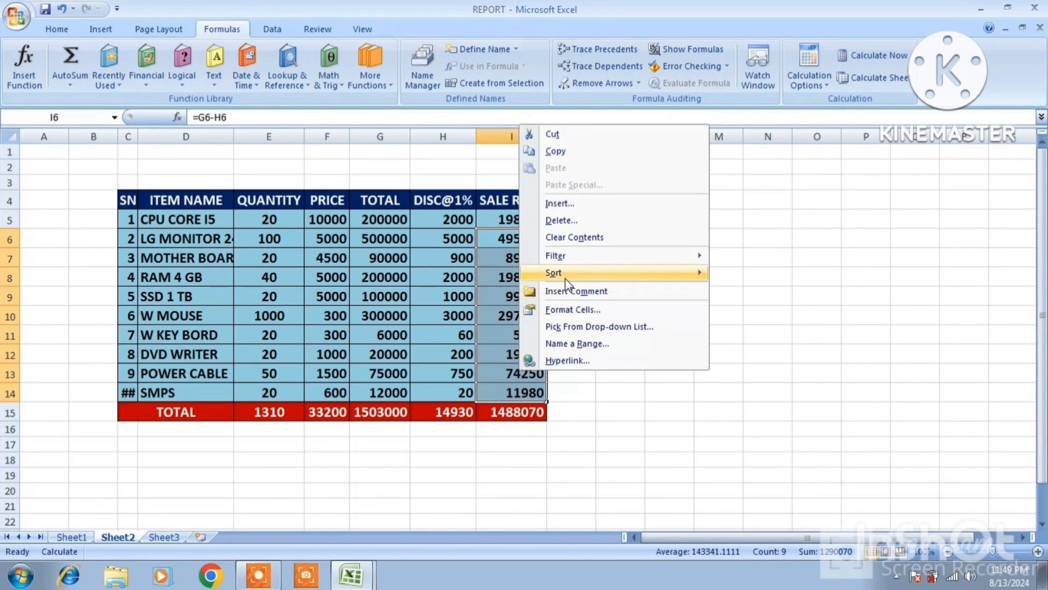
click(571, 237)
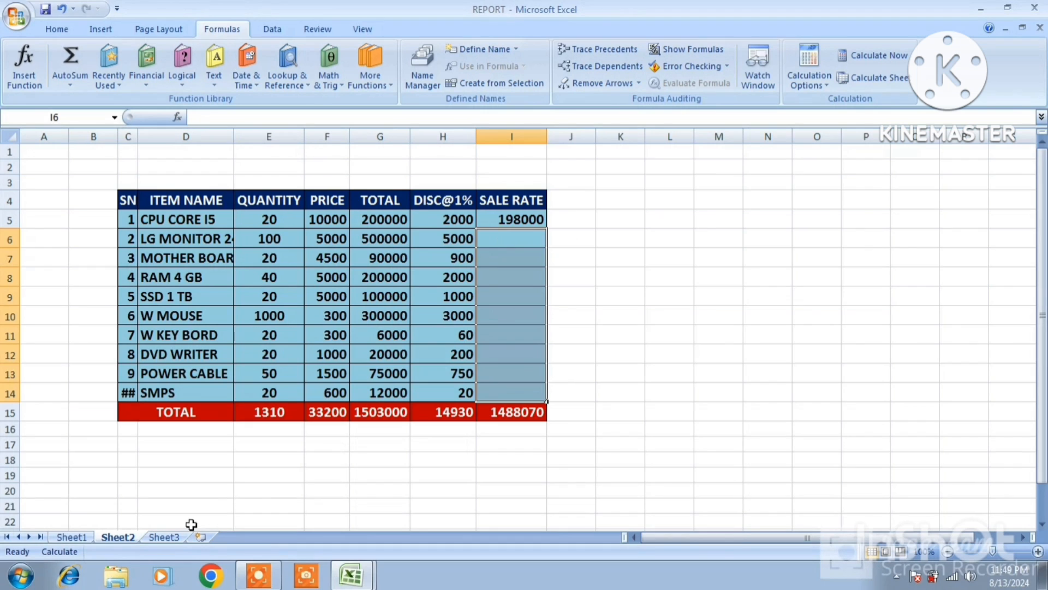
Step: On Sheet1, clear Sale Rate cells H6 to H14 and refill them by copying the formula down from H5
click(59, 537)
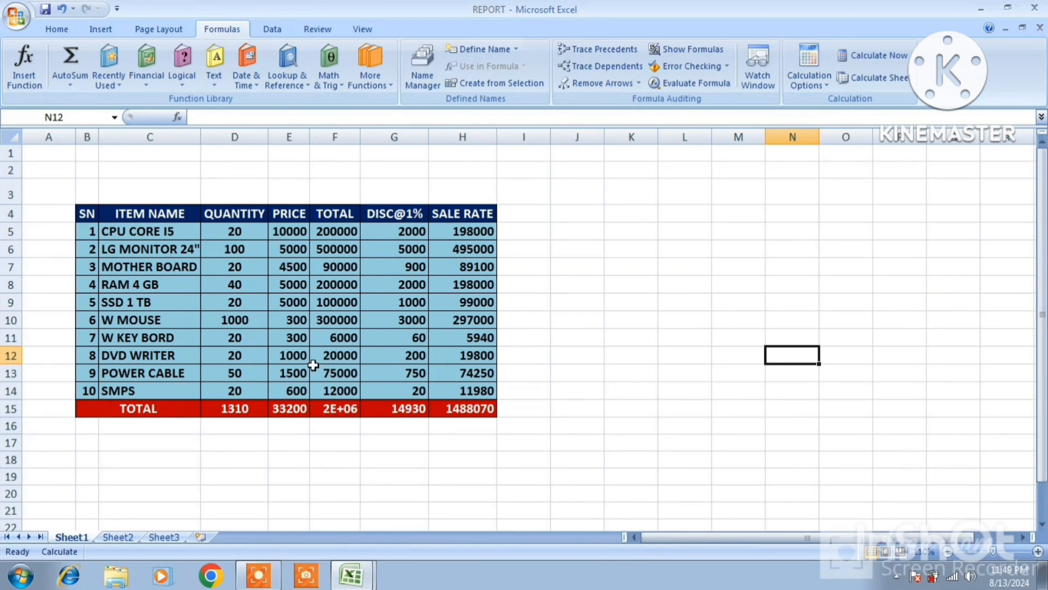
drag(446, 246, 476, 386)
right_click(465, 343)
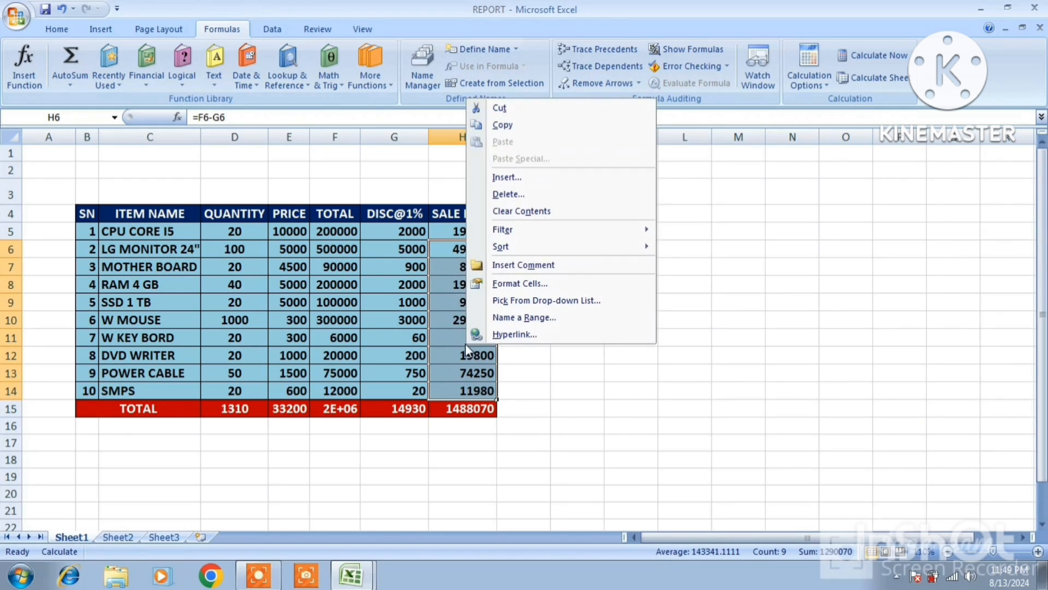
click(521, 211)
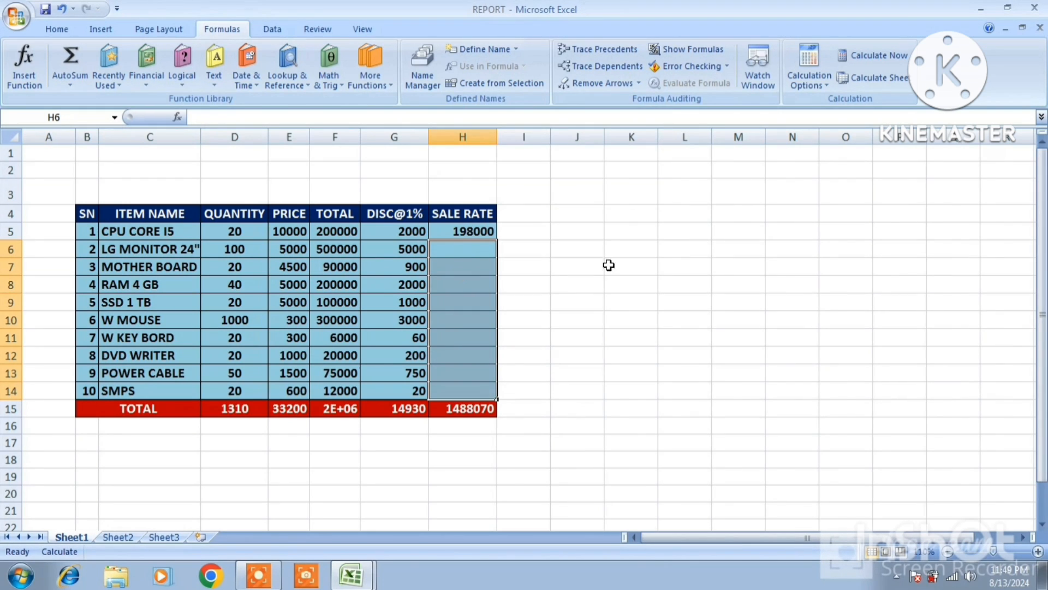
click(470, 233)
drag(497, 240, 501, 392)
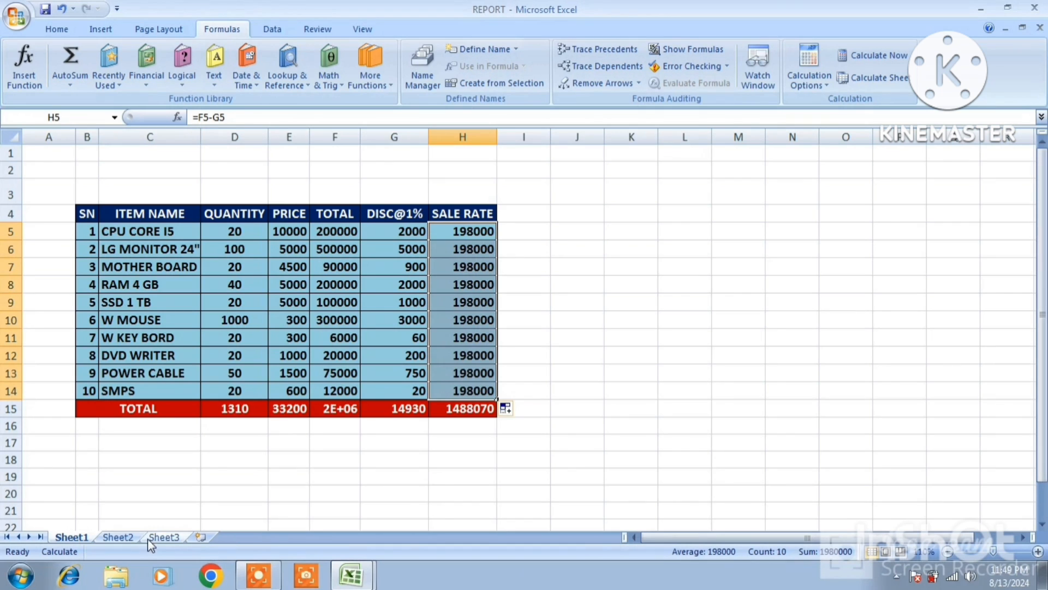
Step: On Sheet2, fill the Sale Rate formula from I5 down to I14
click(118, 536)
click(498, 222)
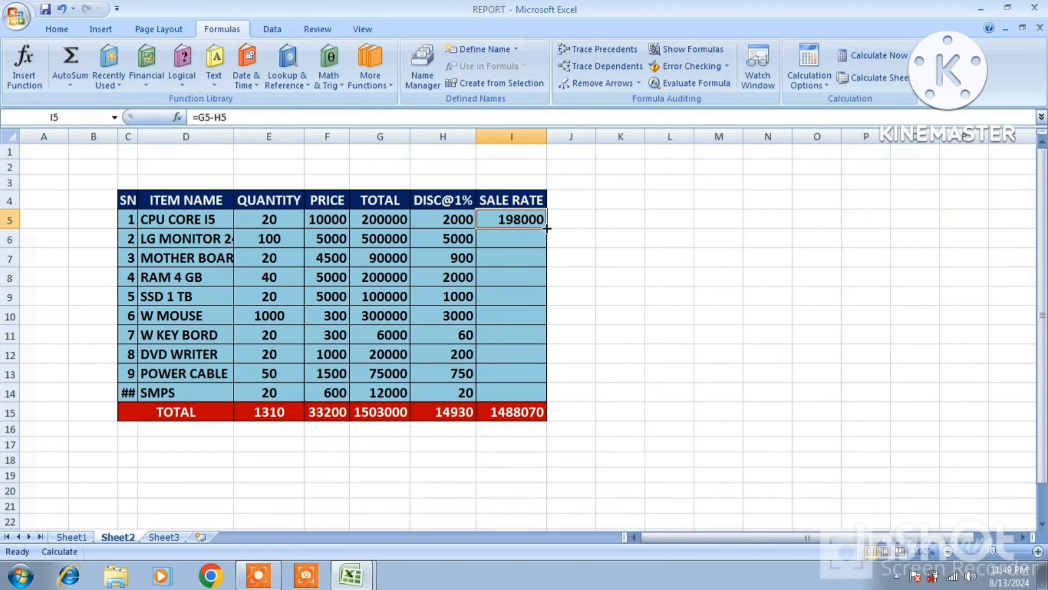
drag(546, 229, 564, 394)
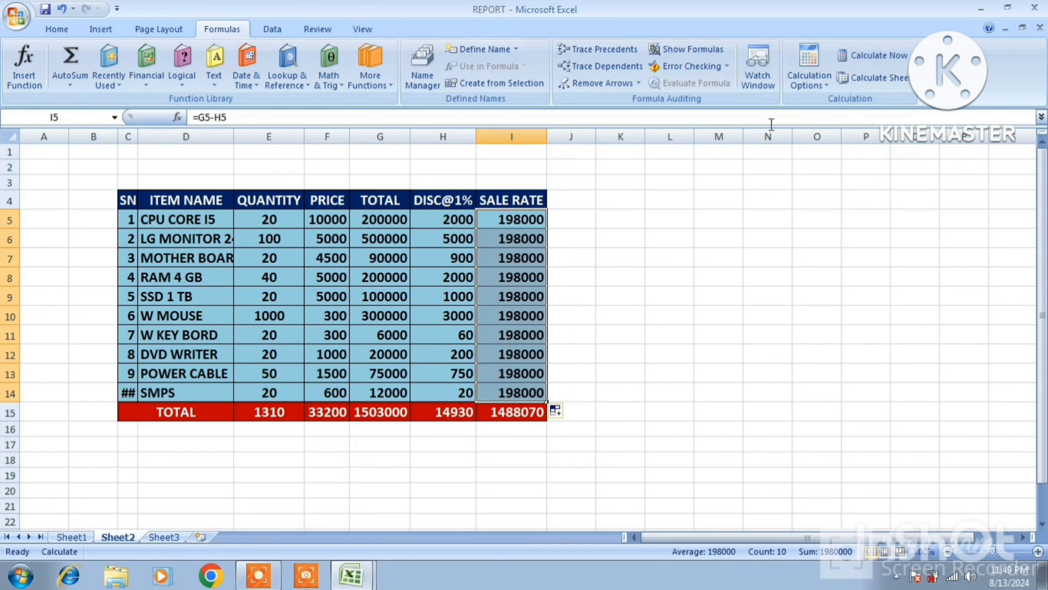
Step: Recalculate only Sheet1 with Calculate Sheet, and compare its Sale Rate column with the one on Sheet2
click(70, 537)
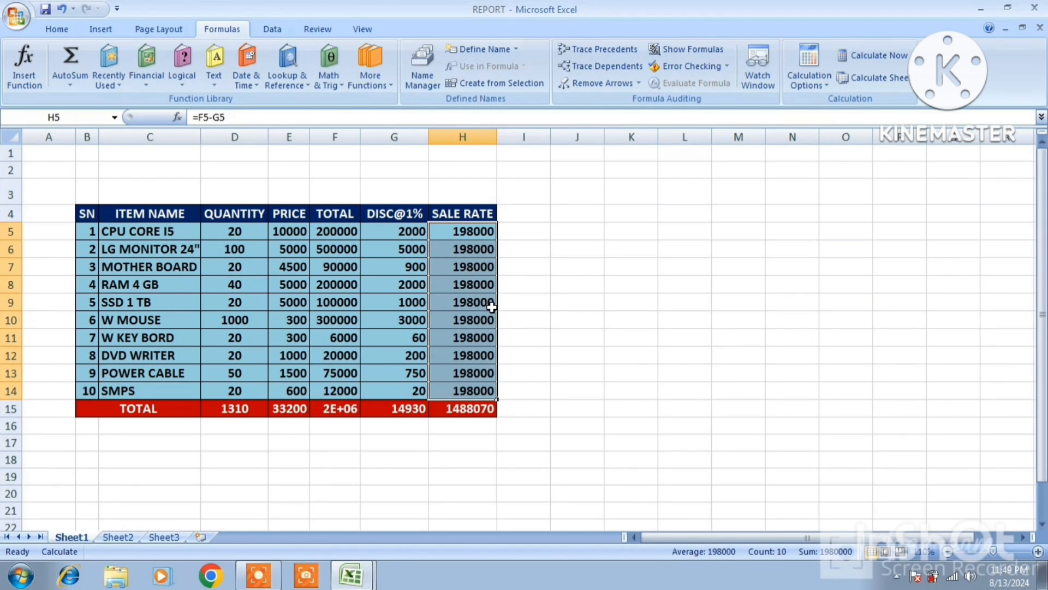
click(867, 79)
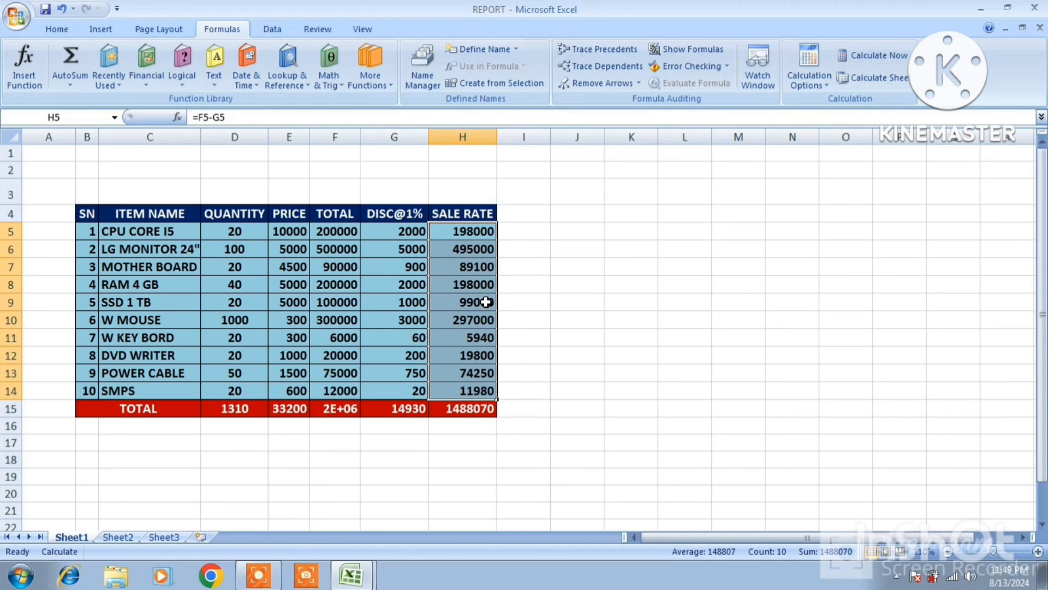
click(124, 538)
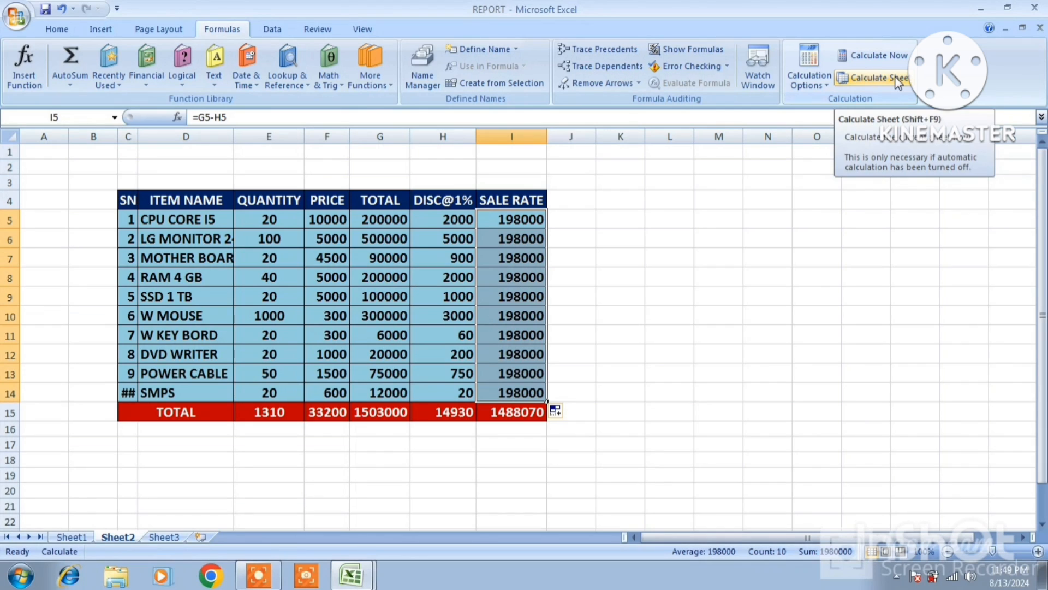
Step: Switch the calculation option to Automatic from Sheet2 and check the Sale Rate column on Sheet1
click(777, 234)
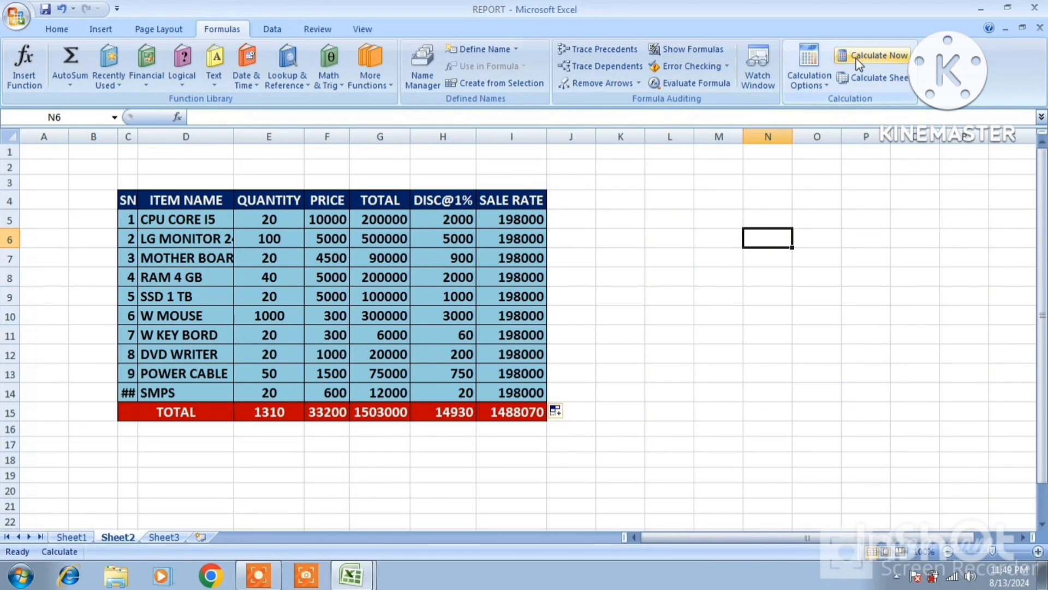
click(827, 82)
click(827, 104)
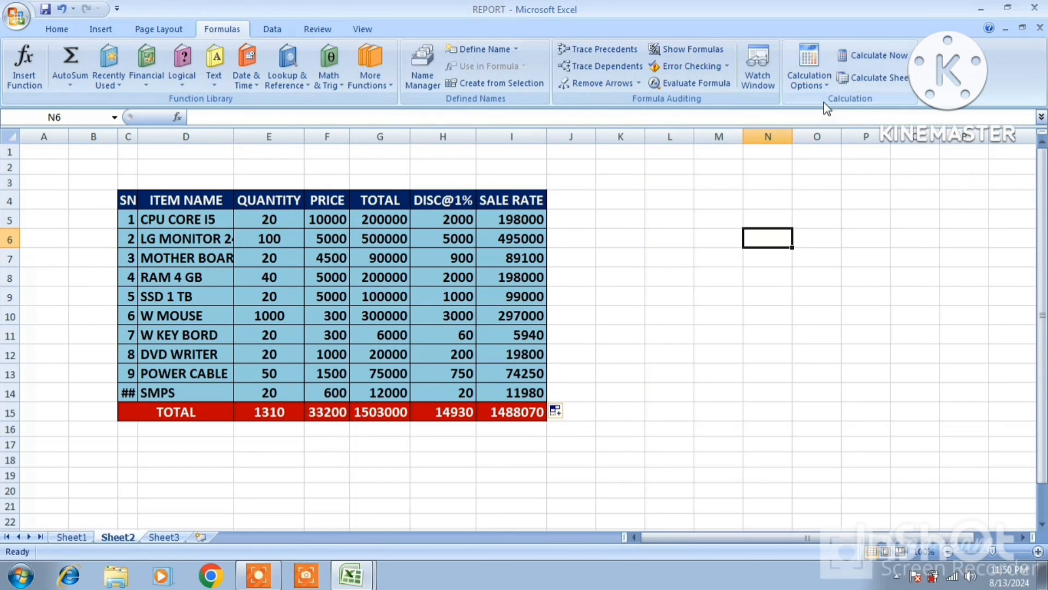
click(68, 537)
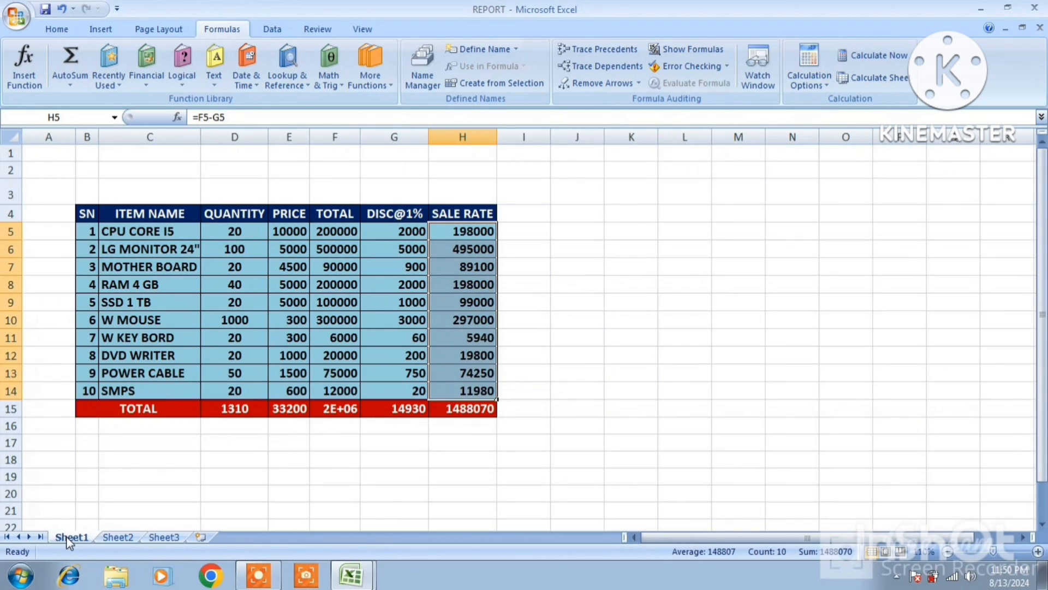
click(715, 337)
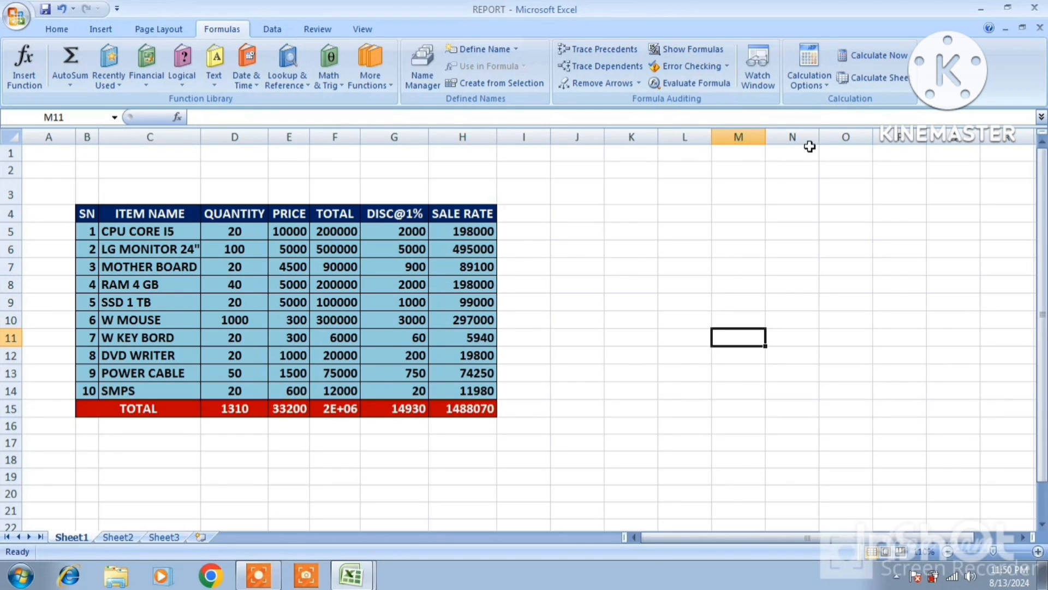